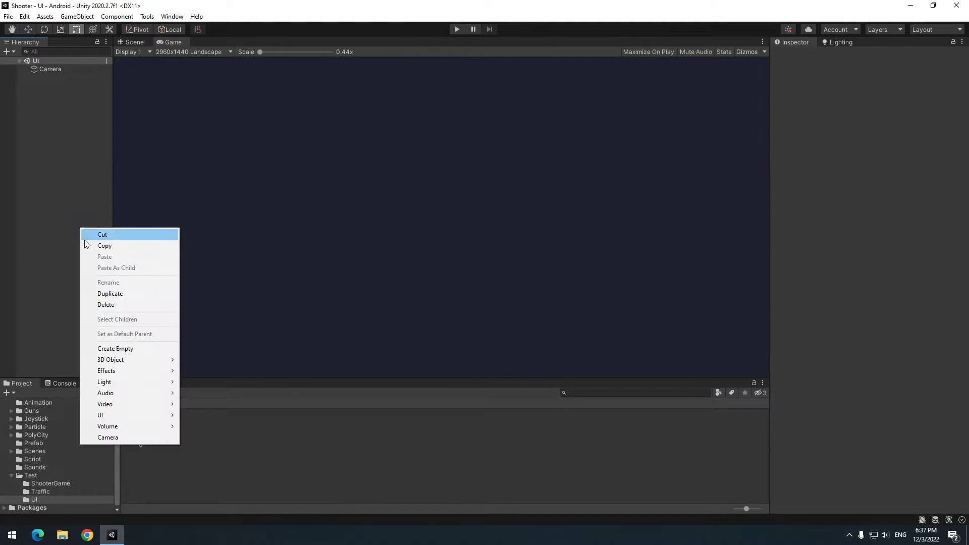
- Add a UI Button to the scene, enlarge it to about 320 × 300 and place it near the canvas's bottom-right corner
mouse_move(131, 415)
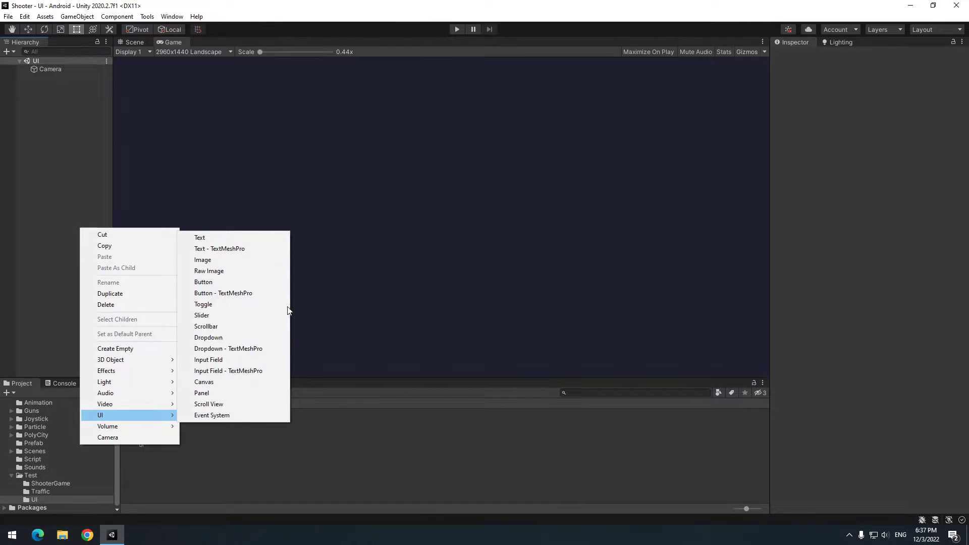
click(271, 282)
click(128, 43)
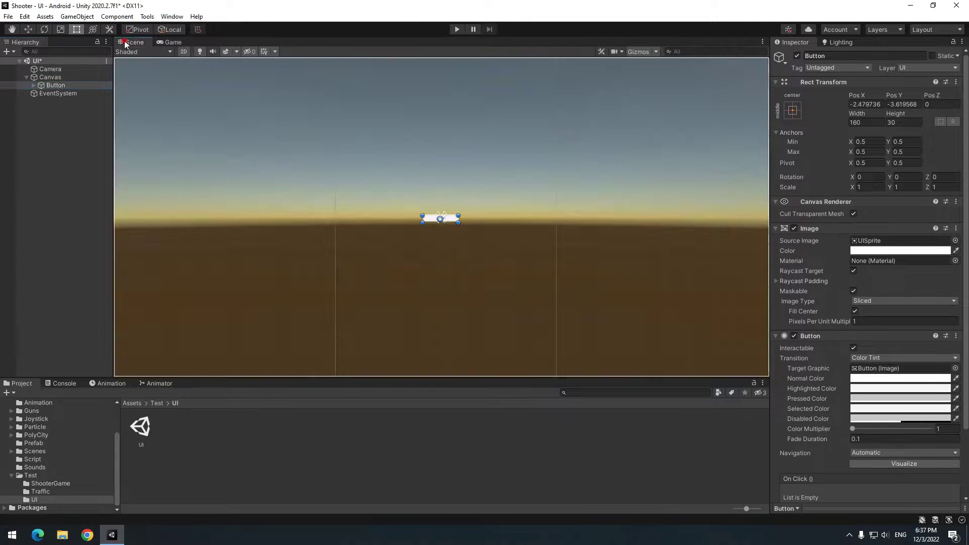
drag(460, 214, 493, 155)
drag(485, 195, 720, 318)
- Give the button the Handle_Ridged source image with Preserve Aspect at native size, and move it to about X 1160, Y -450
click(955, 241)
scroll(706, 353, up, 2)
double_click(731, 354)
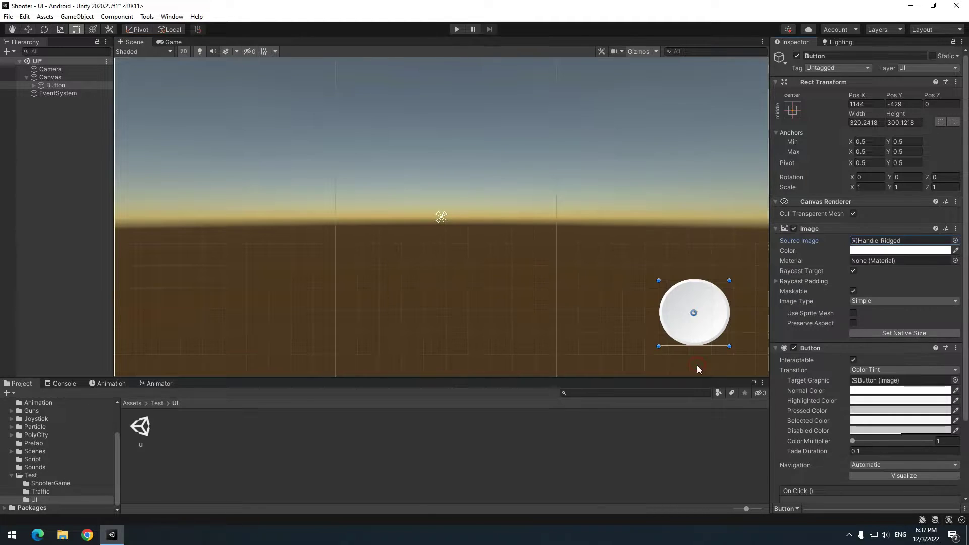
click(853, 321)
click(884, 331)
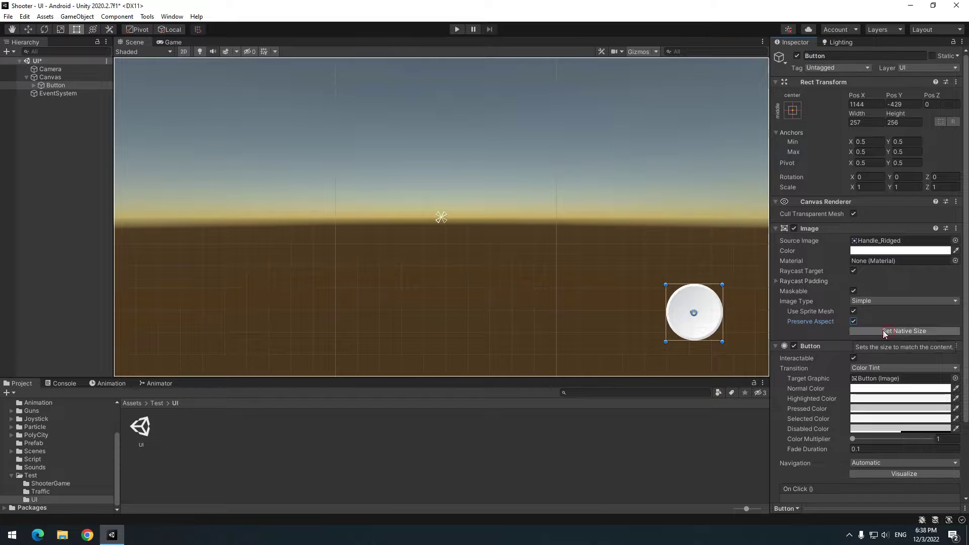
drag(699, 317, 706, 326)
- Clear the label text of the button's child Text object
click(34, 85)
key(ctrl+2)
click(59, 93)
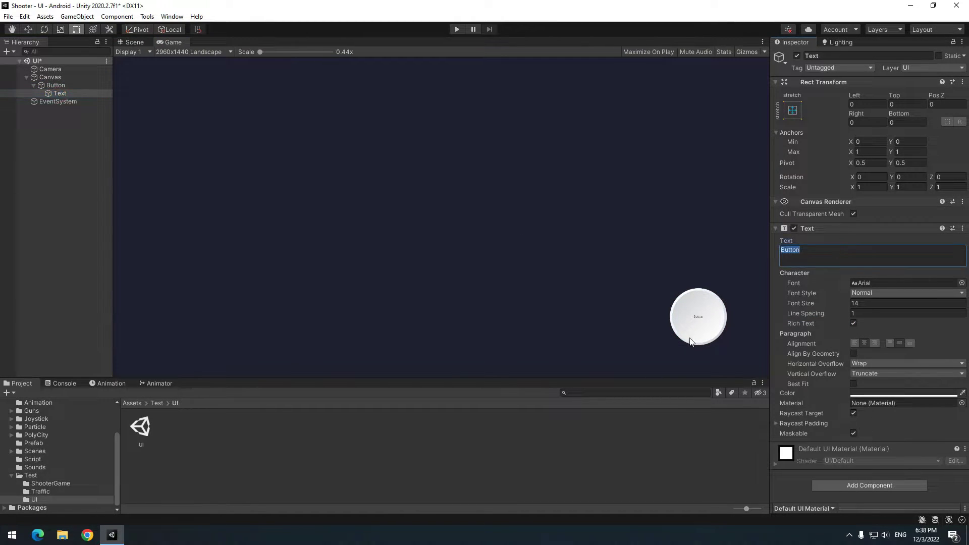
- Preview the button at 1280x720 Landscape and 2960x1440 Portrait, and return the game view to 2960x1440 Landscape
click(192, 51)
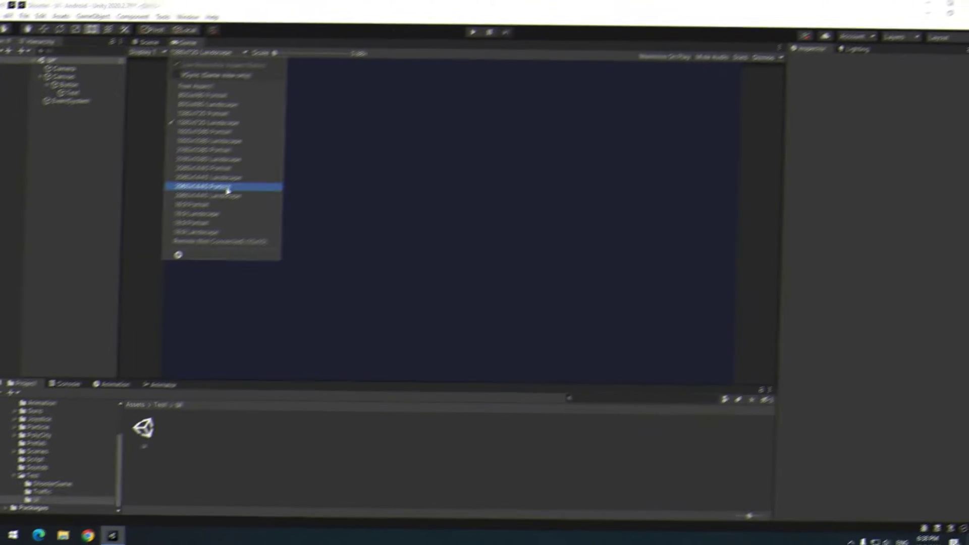
click(218, 187)
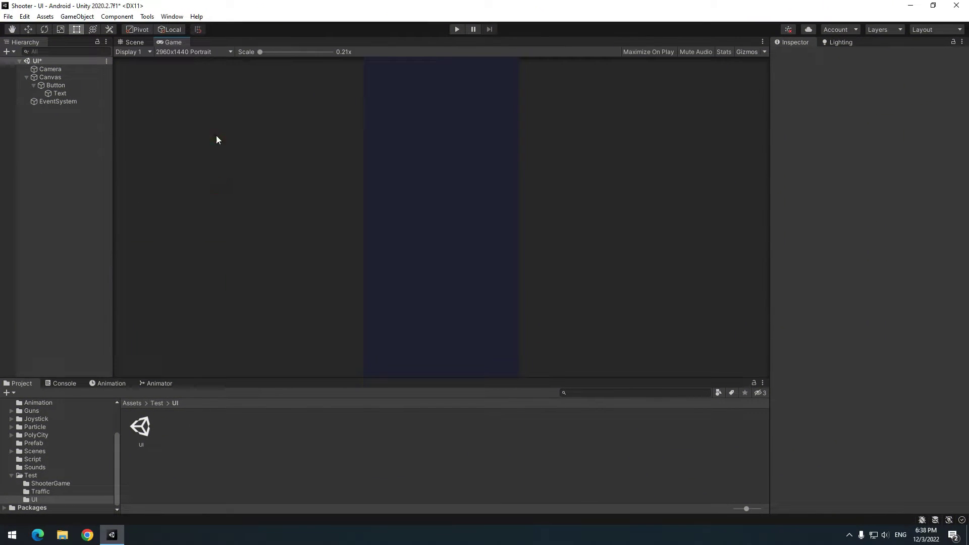
click(201, 52)
click(252, 198)
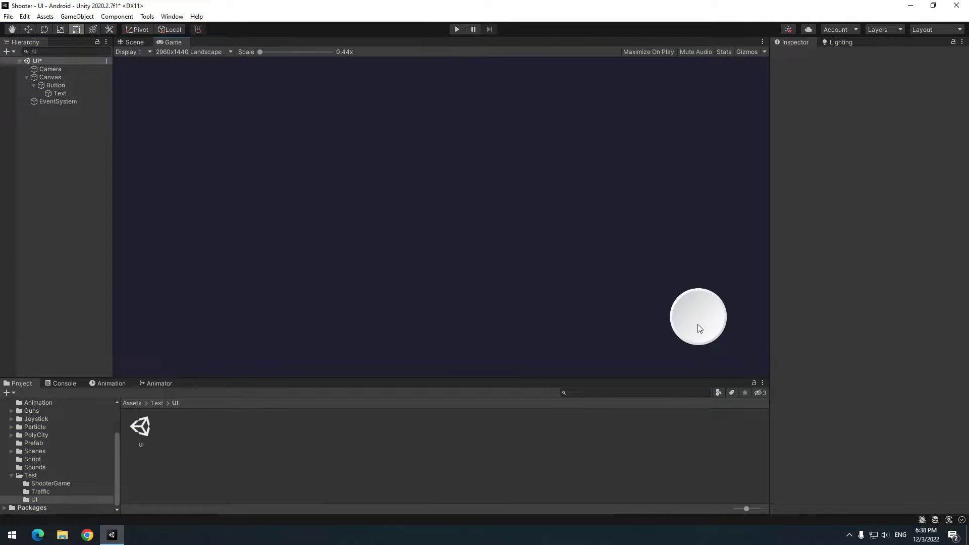
- Anchor the button to the canvas's bottom-right corner, and try the preset variant that also sets its position
click(55, 86)
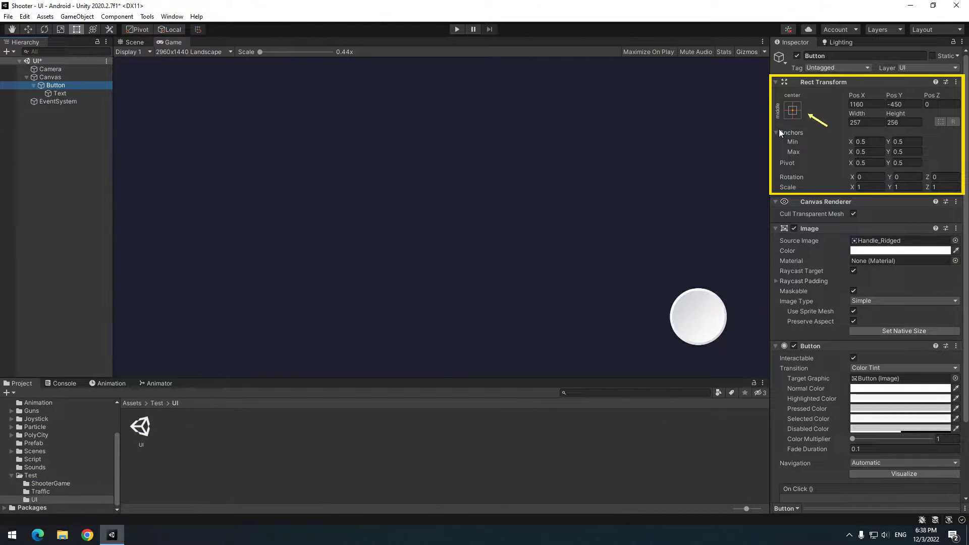
click(792, 109)
click(873, 236)
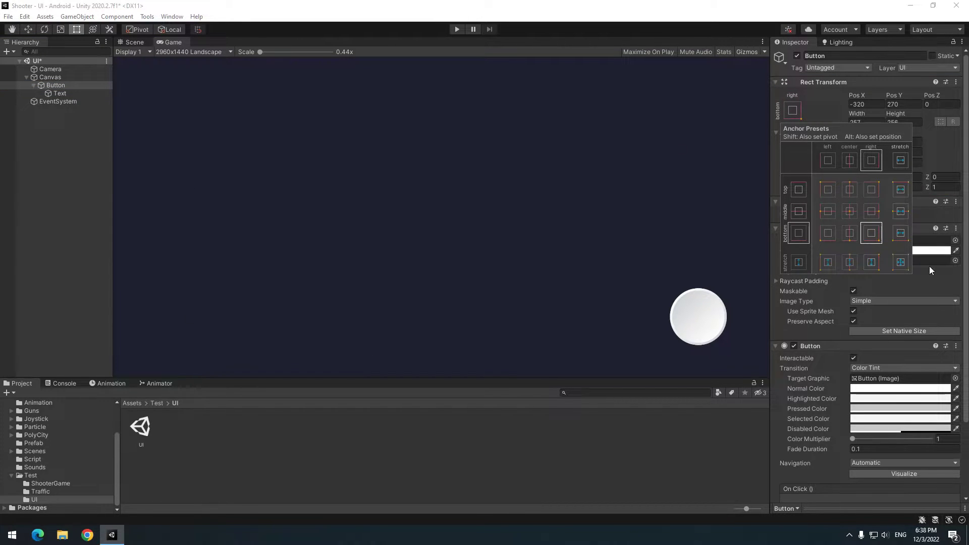
key(alt)
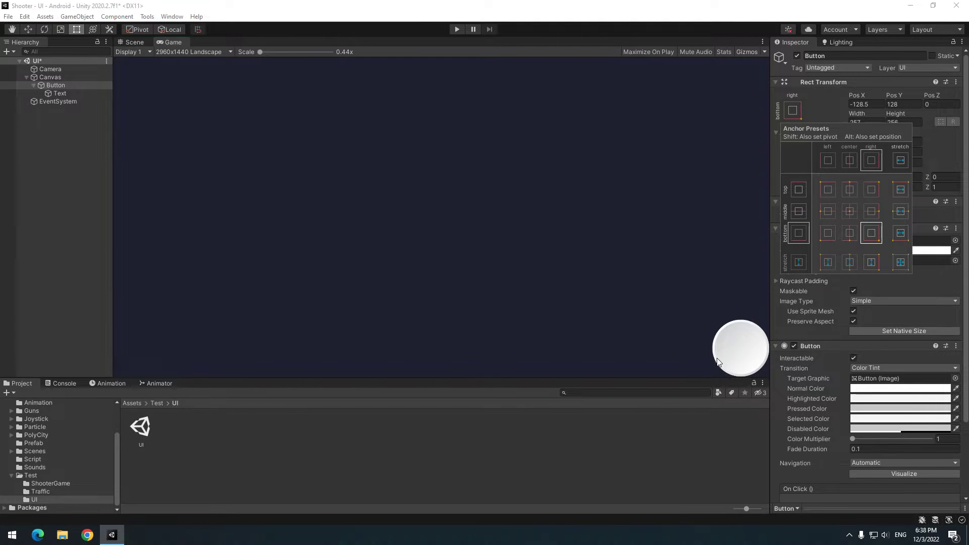
- Check the anchored button at 2560x1440 Landscape and 800x480 Landscape, and return the game view to 2960x1440 Landscape
click(201, 52)
click(201, 53)
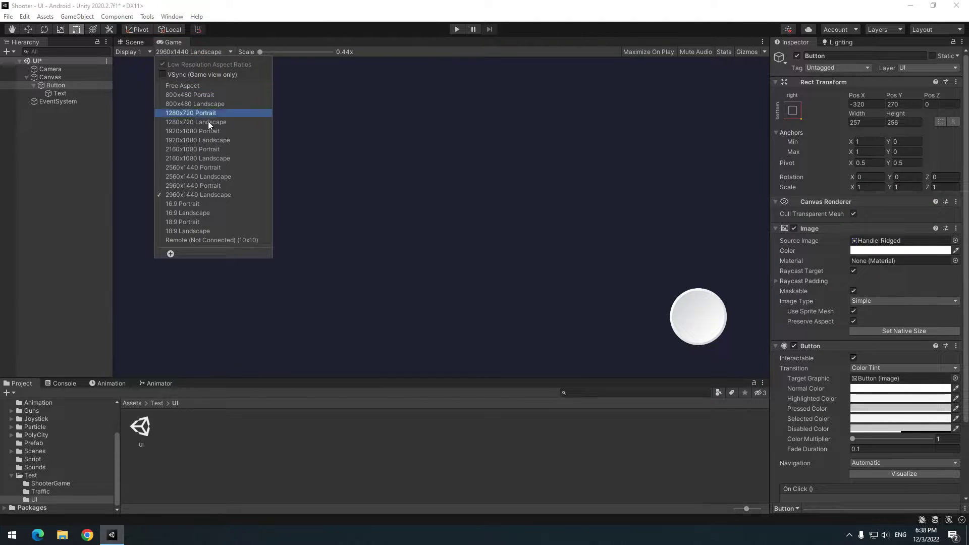
click(213, 184)
click(188, 52)
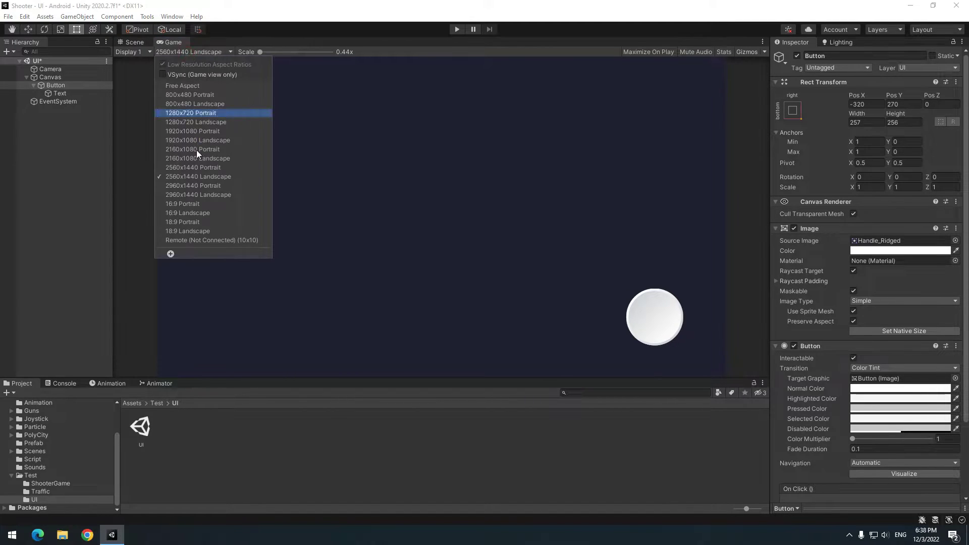
click(201, 103)
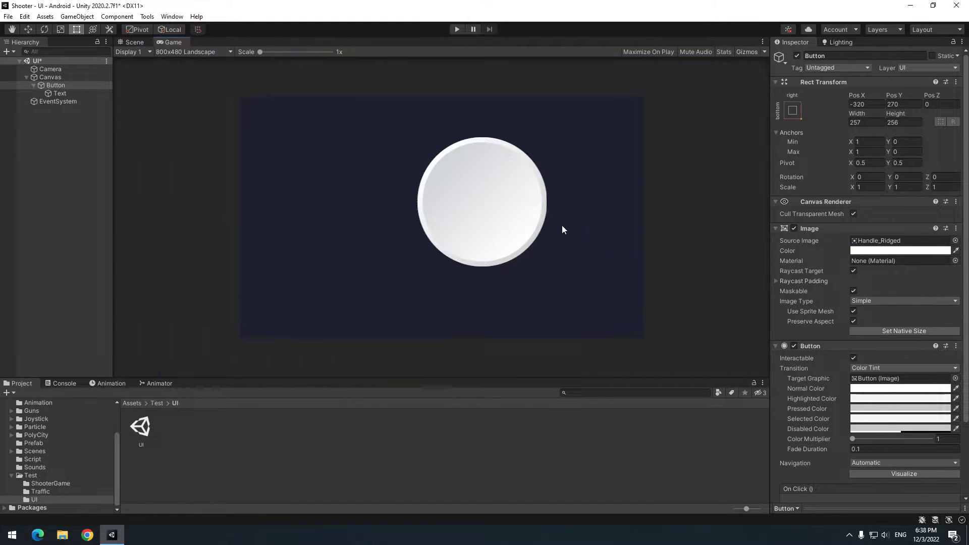
click(193, 53)
click(219, 201)
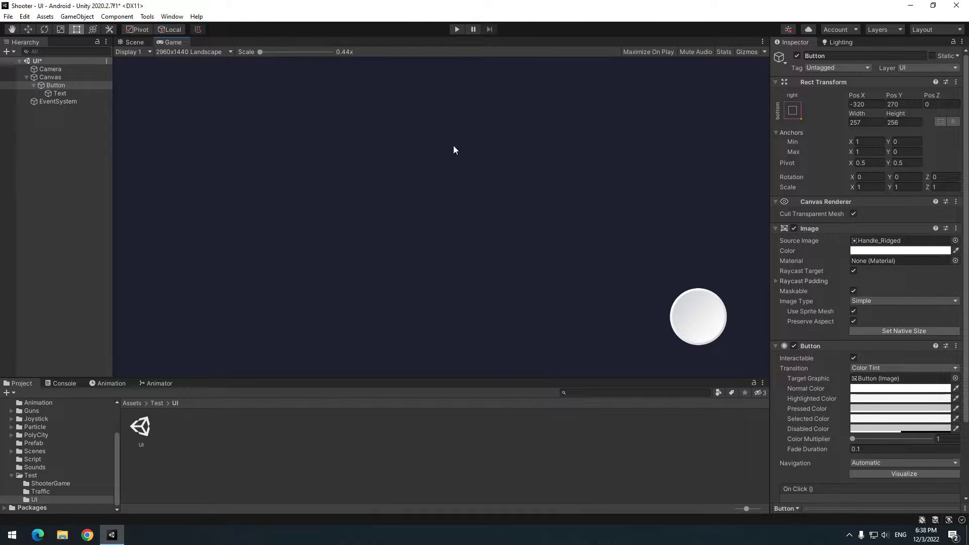
- Set the Canvas render mode to Screen Space - Camera with the scene's Camera as its render camera
click(59, 77)
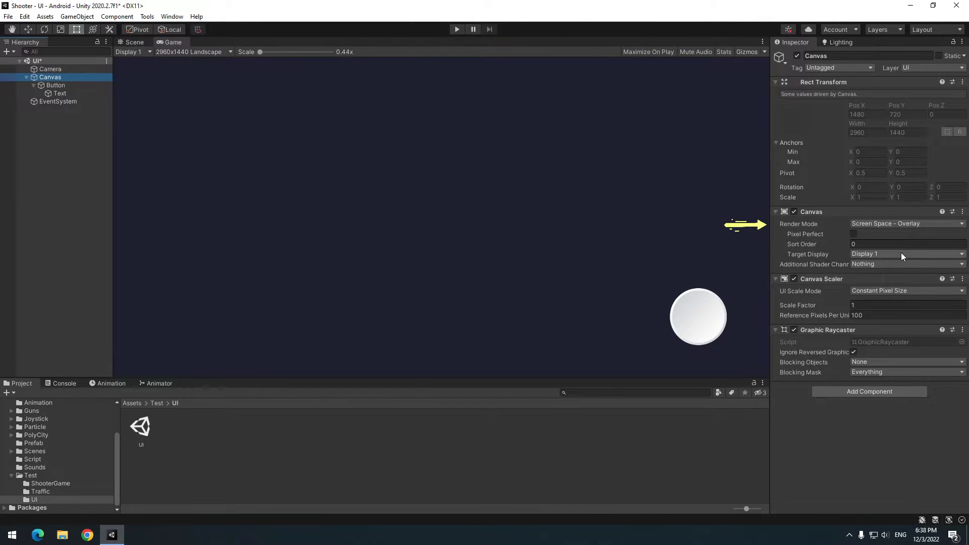
click(893, 223)
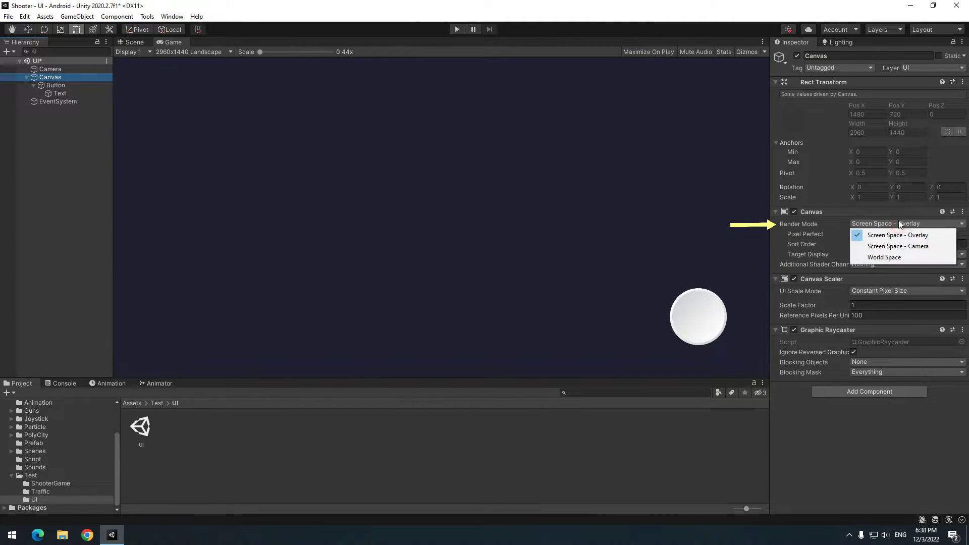
click(873, 247)
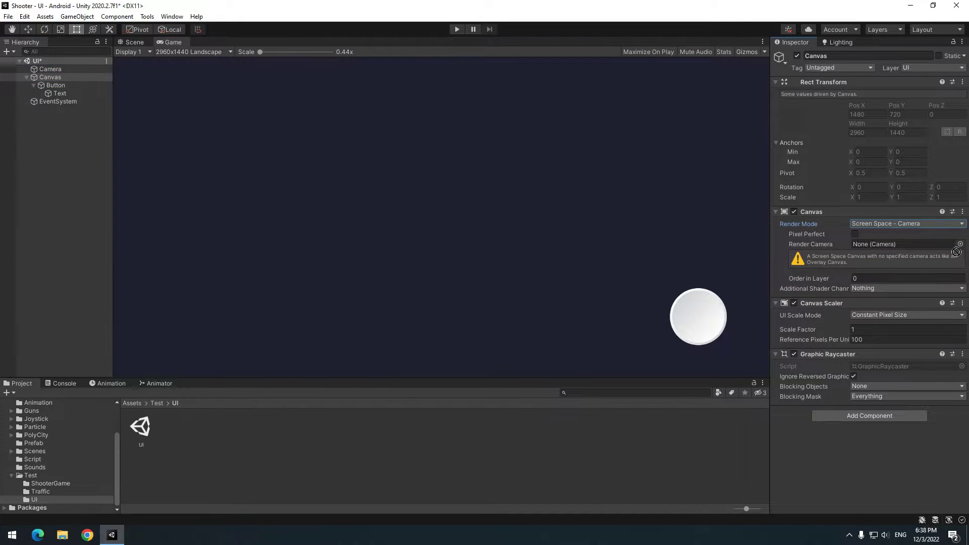
drag(955, 252, 933, 244)
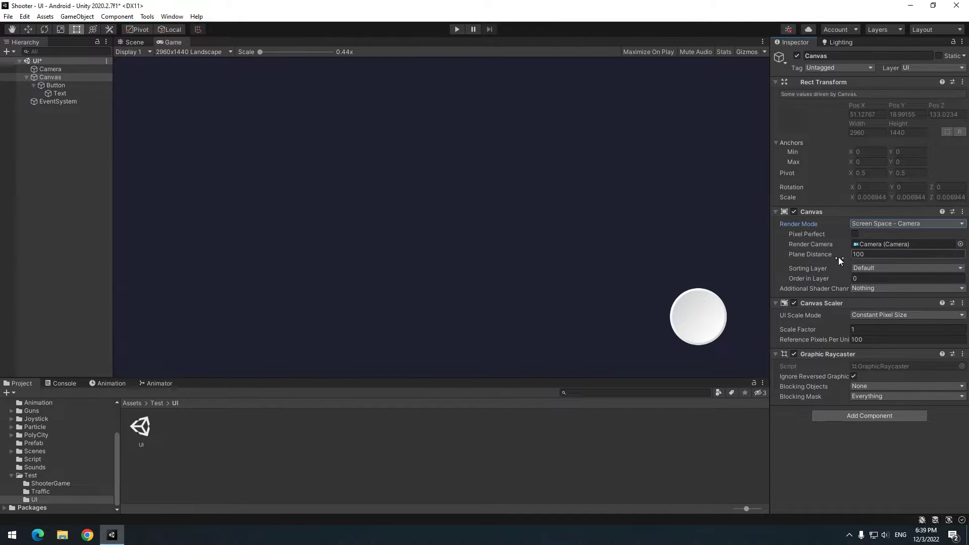
- Set the Canvas Scaler to Scale With Screen Size with a reference resolution of 2960 × 1440
click(885, 318)
click(883, 326)
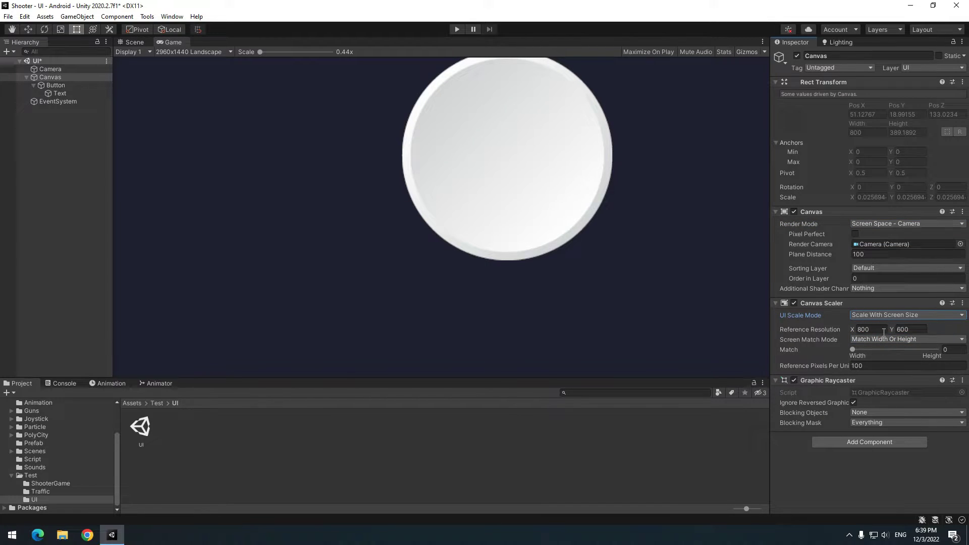
click(880, 330)
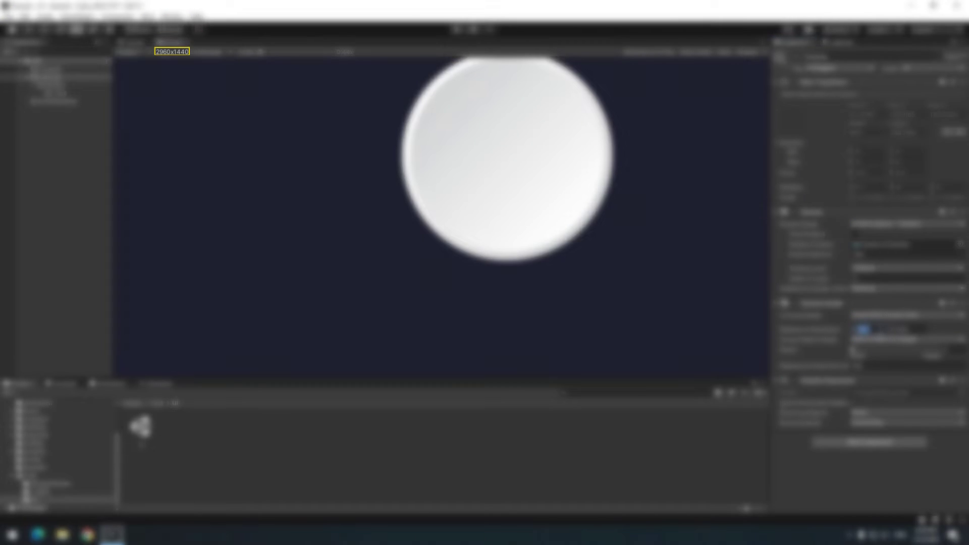
text(2960)
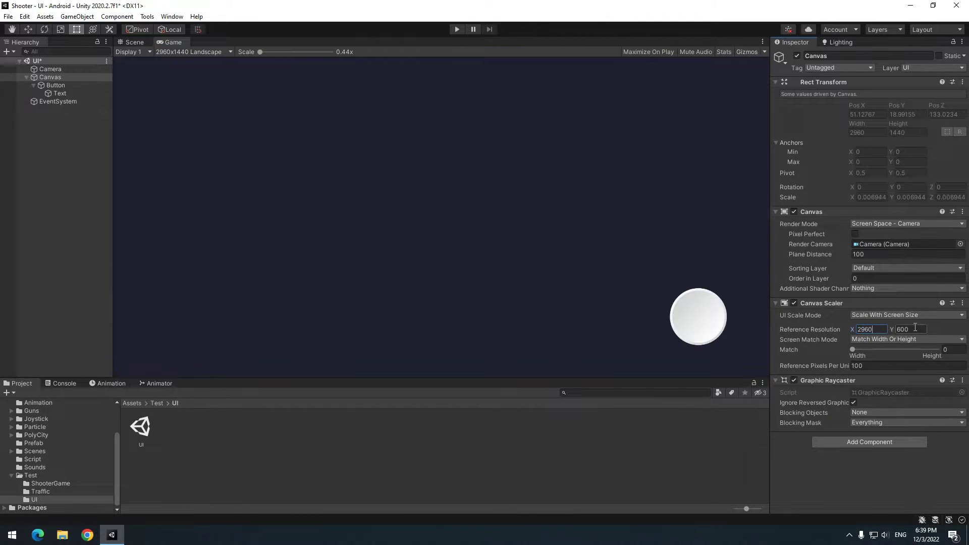
- Check the scaled canvas at 800x480 Portrait, 800x480 Landscape and 2560x1440 Landscape, and return to 2960x1440 Landscape
click(203, 52)
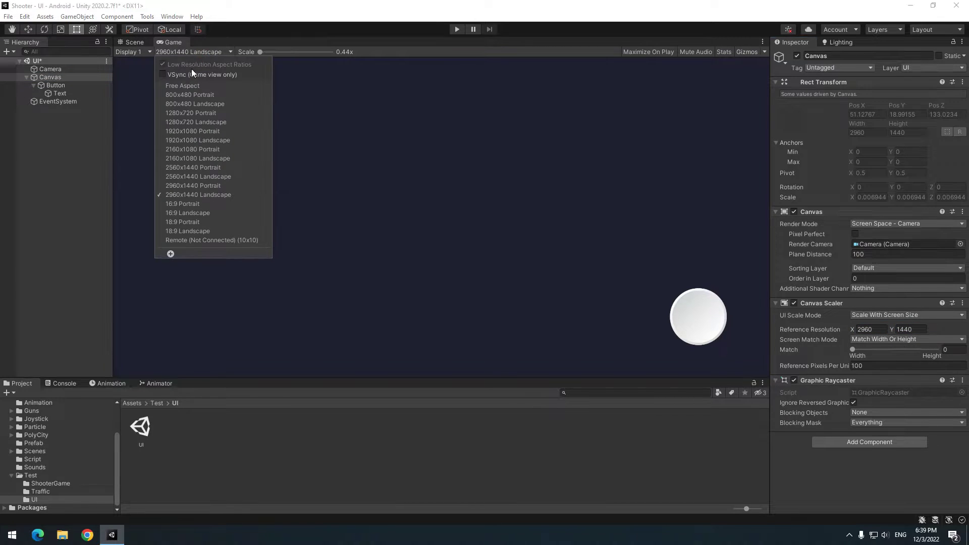
click(205, 94)
click(191, 52)
click(191, 104)
click(185, 52)
click(213, 176)
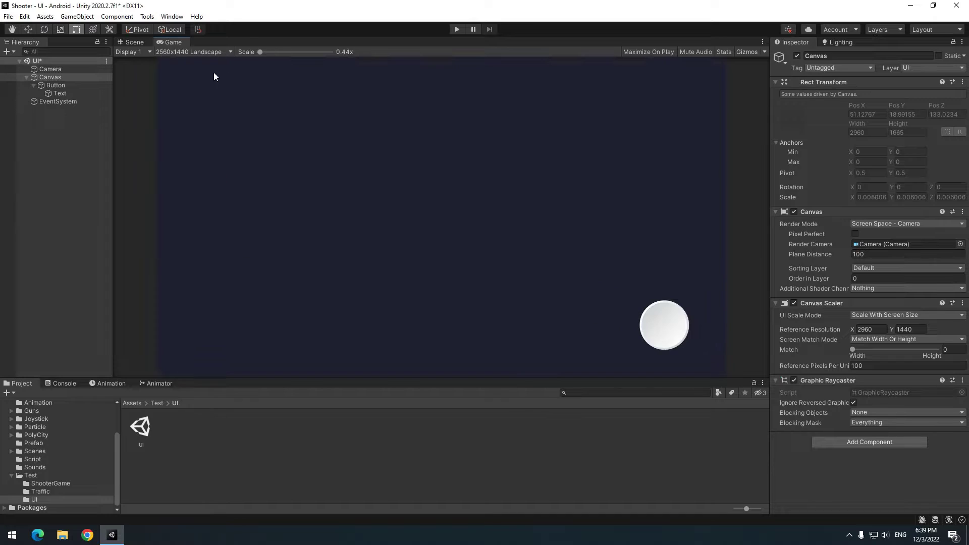
click(197, 52)
click(190, 195)
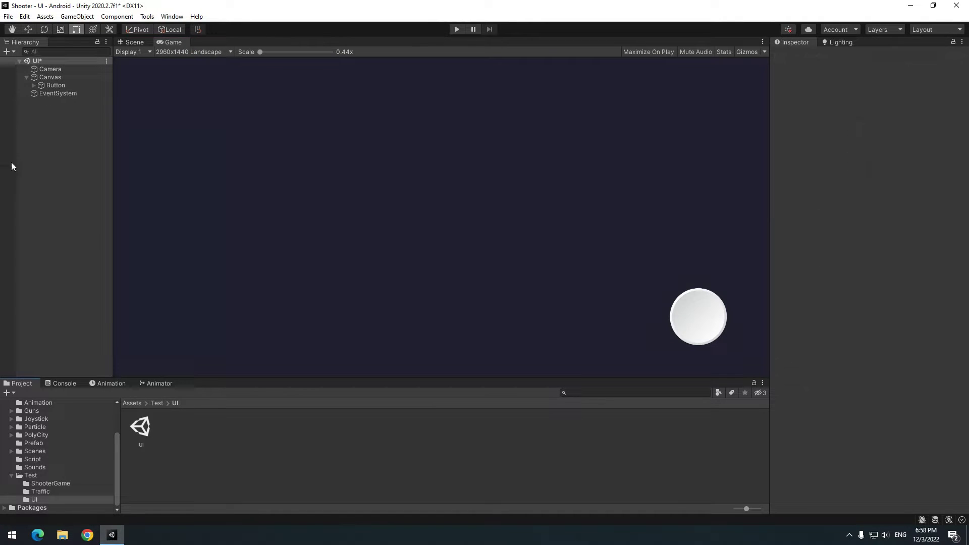
- Add a UI Text object to the canvas and enlarge it to about 993 × 742 around the canvas centre
right_click(39, 180)
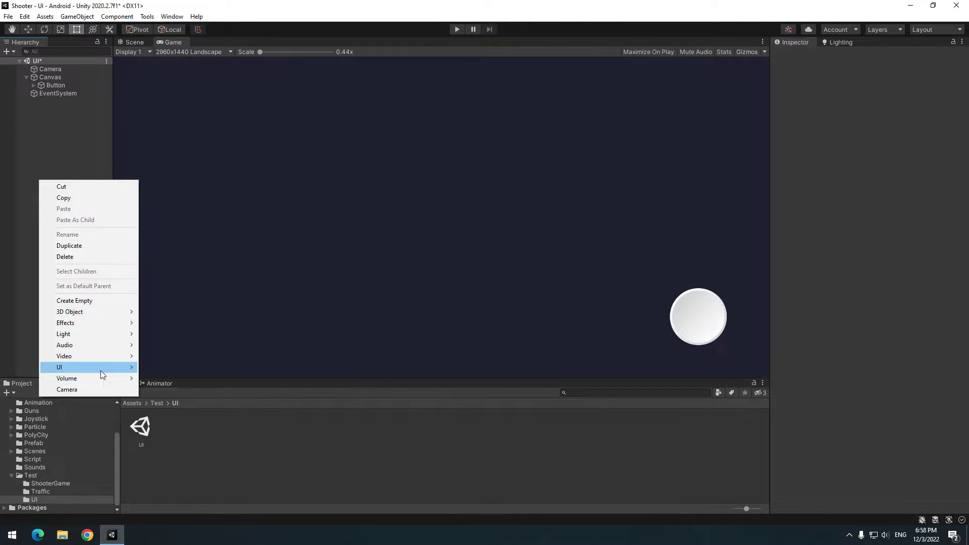
mouse_move(101, 371)
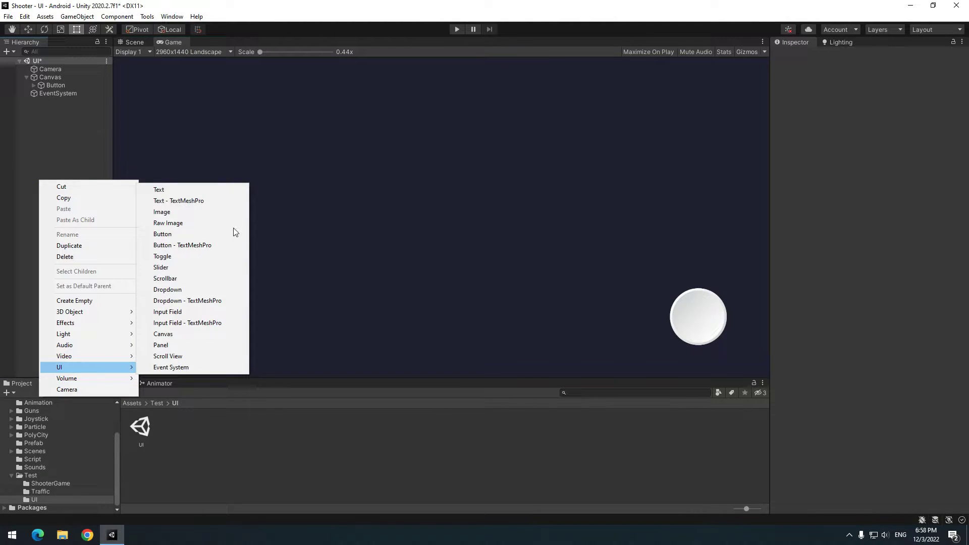
click(174, 188)
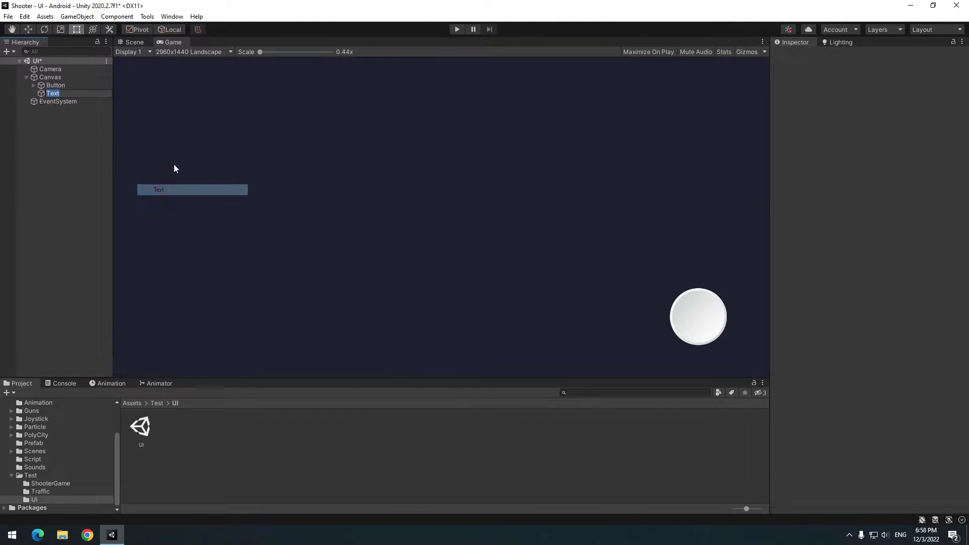
click(133, 43)
drag(154, 360, 487, 287)
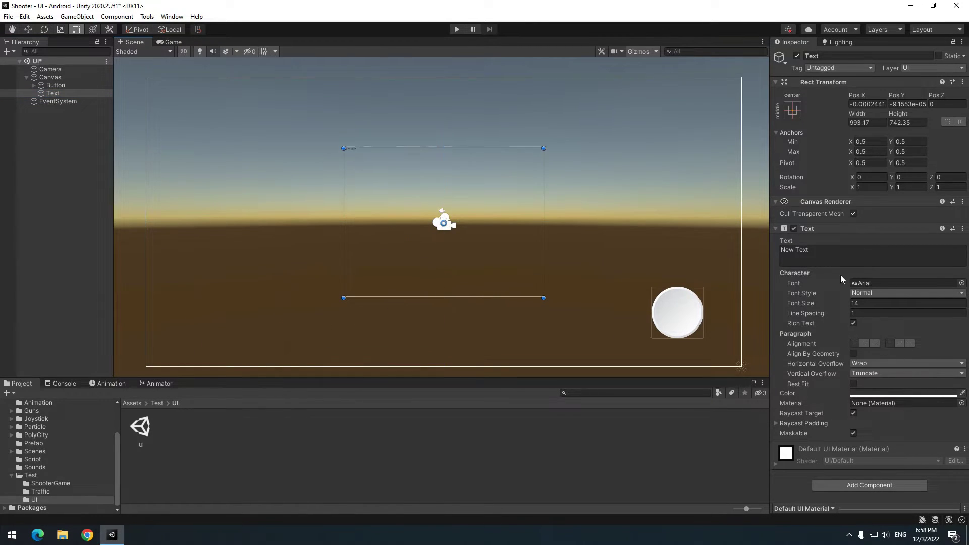
- Centre the new text horizontally and vertically, colour it white and increase its font size
key(ctrl+2)
click(951, 390)
click(876, 323)
click(841, 297)
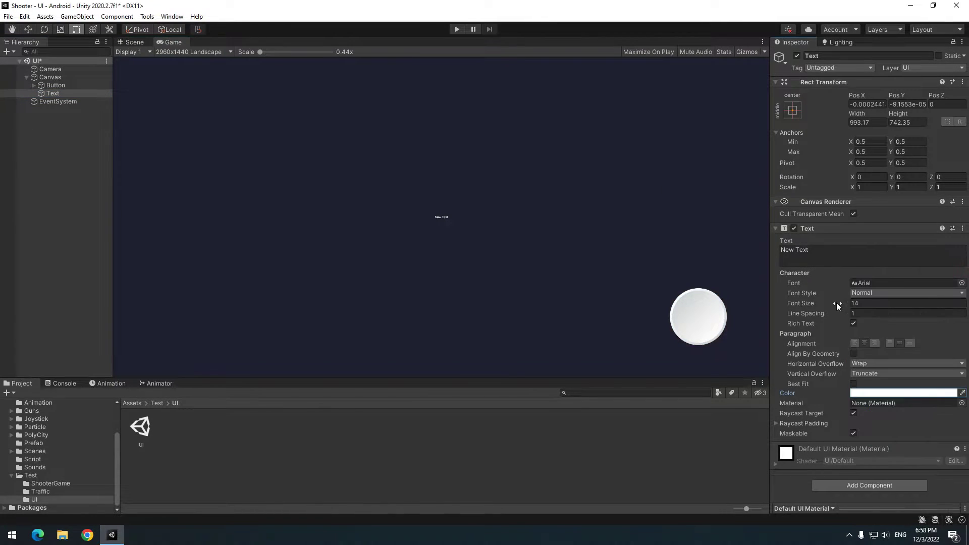
drag(838, 305, 868, 305)
- Create a C# script named Button in the UI folder and attach it to the Button object
right_click(497, 443)
mouse_move(520, 183)
click(661, 122)
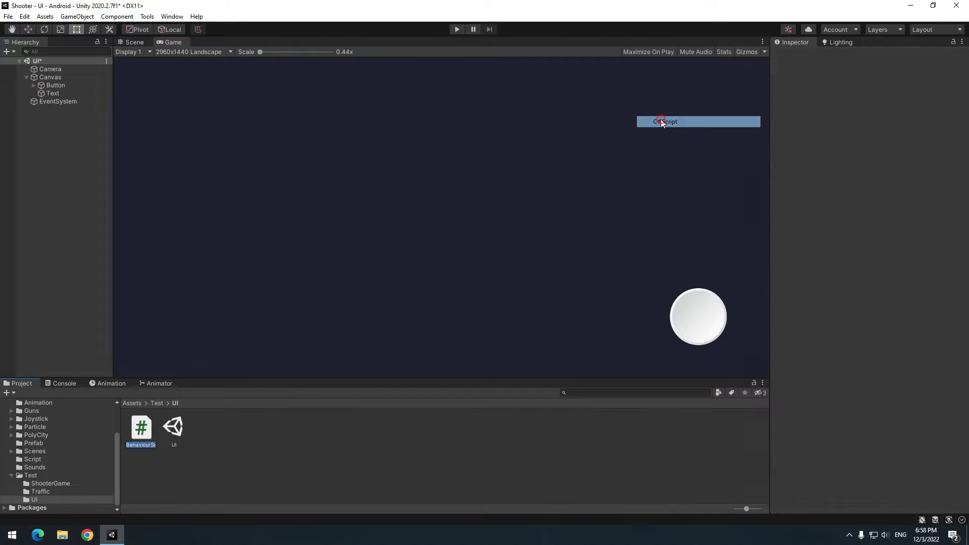
text(Button)
key(Return)
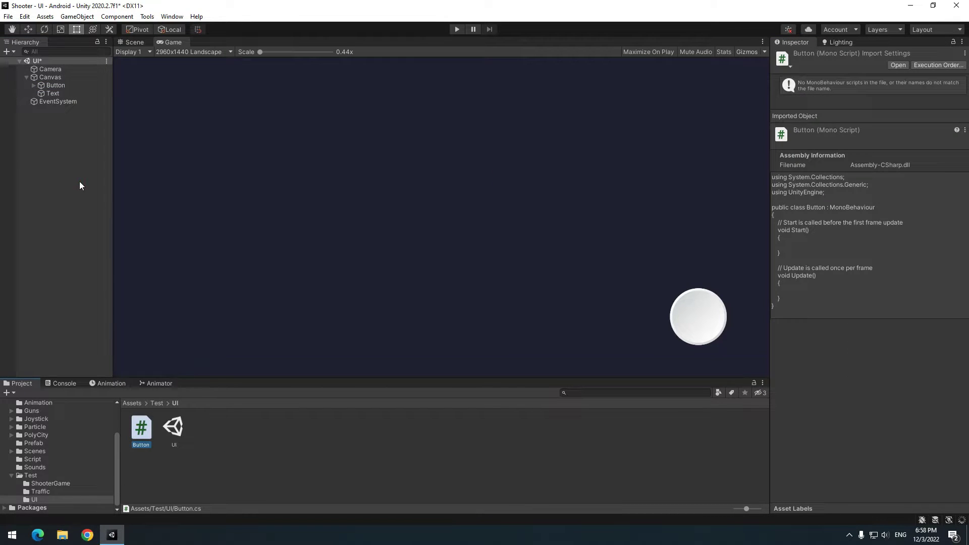
click(56, 85)
drag(142, 436, 803, 503)
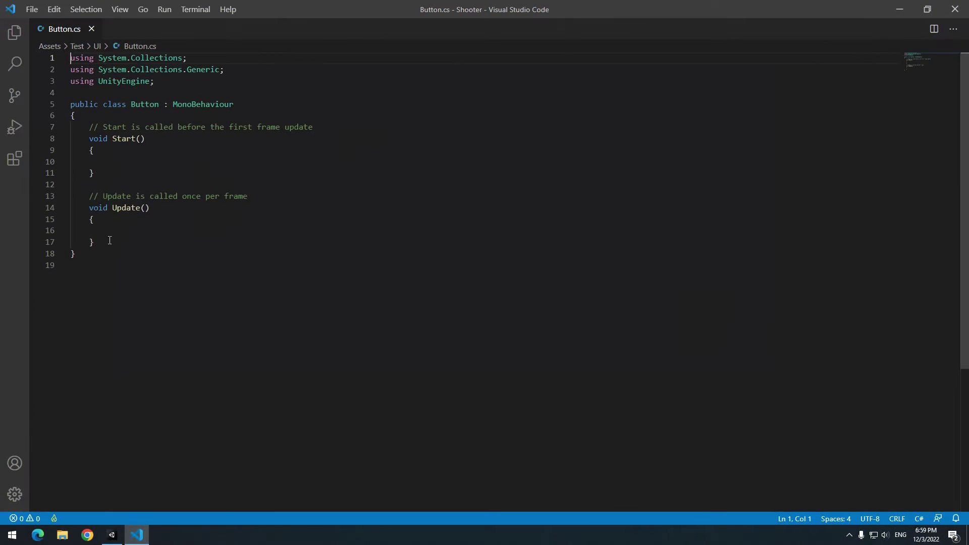
- In Visual Studio Code, replace the Button script's default Start and Update methods with an empty public void Down() method
drag(109, 240, 89, 127)
text(public void Down())
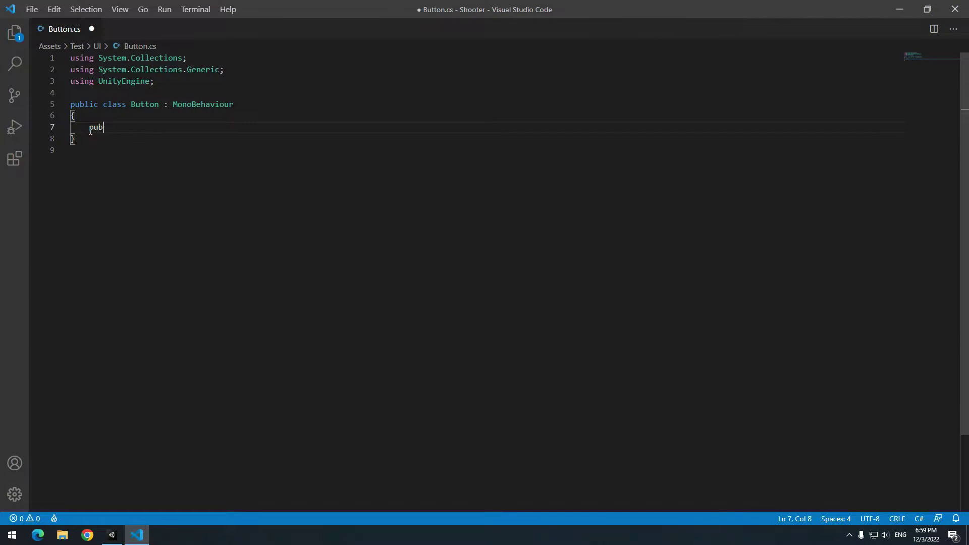
key(Return)
text({)
key(Return)
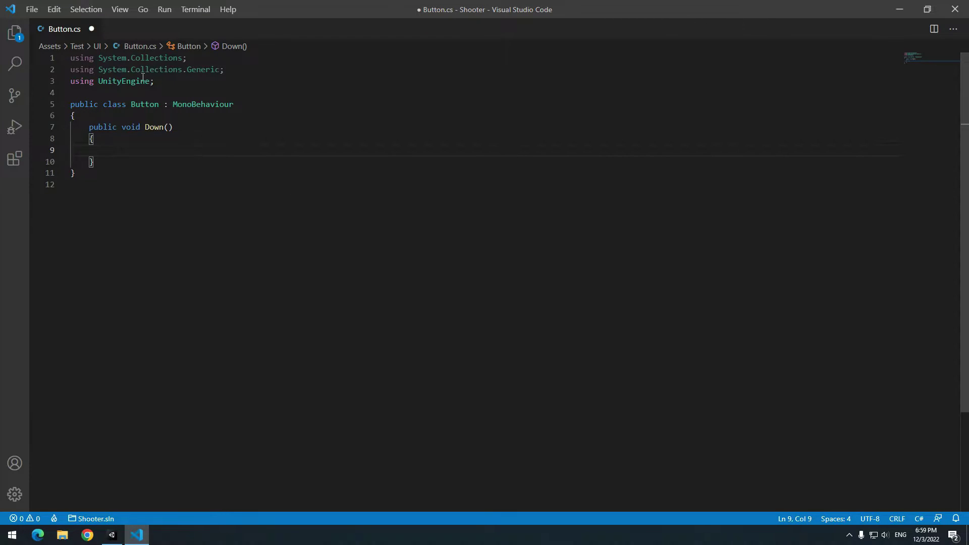
- Import UnityEngine.UI in the Button script and declare a public Text field named My_text in the class
click(199, 82)
key(Return)
text(using UnityEngine.UI;)
key(Return)
text(p)
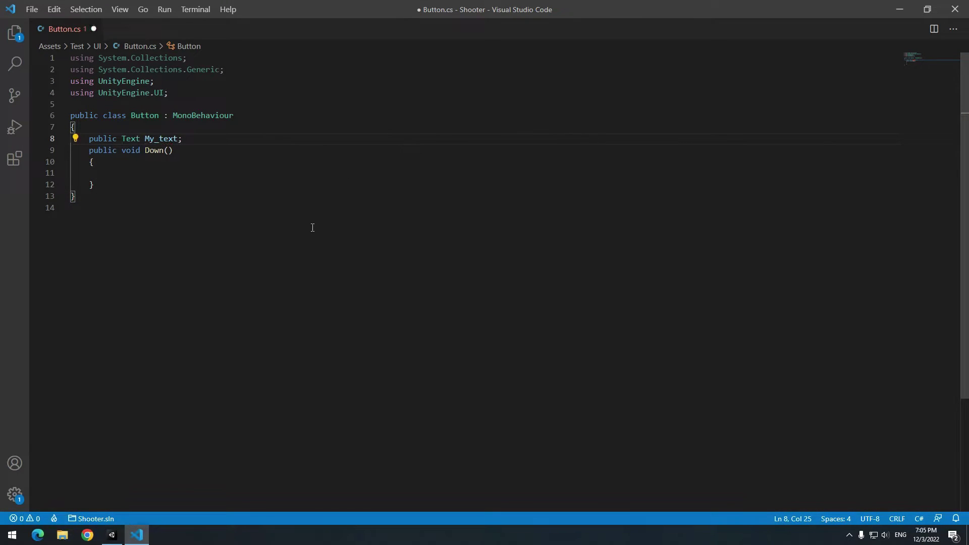
- Make the Down() method set My_text.text to "Down" and save the script
key(Return)
key(Tab)
key(Tab)
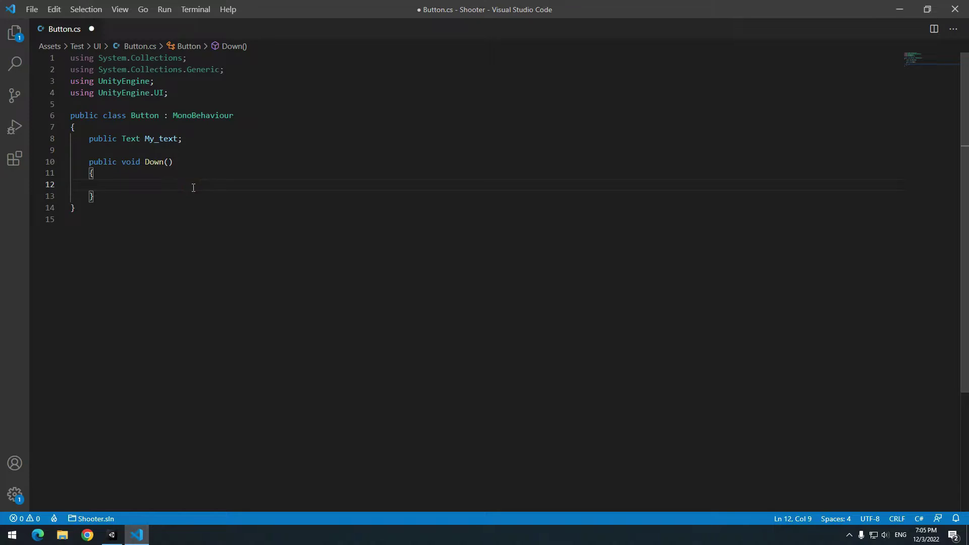
text(My_text.text = "Down";)
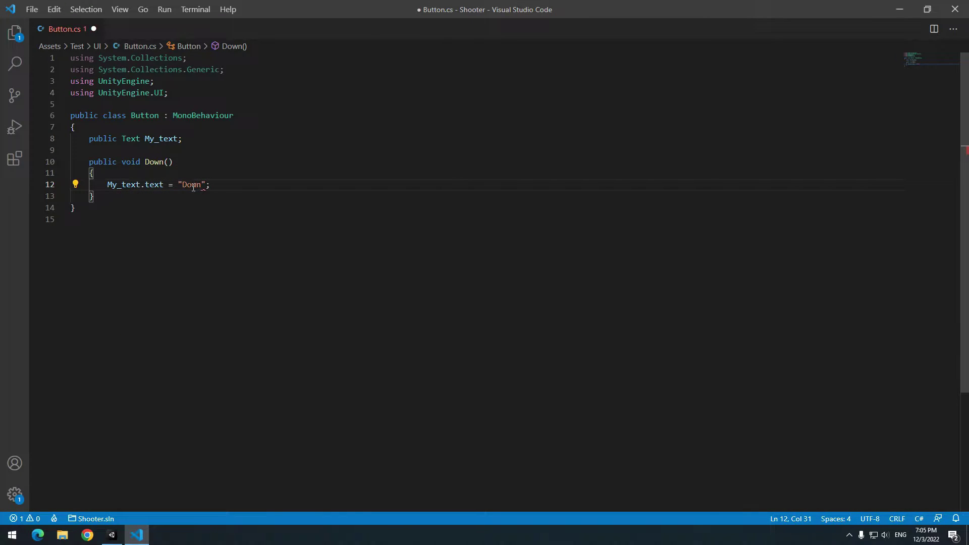
key(ctrl+s)
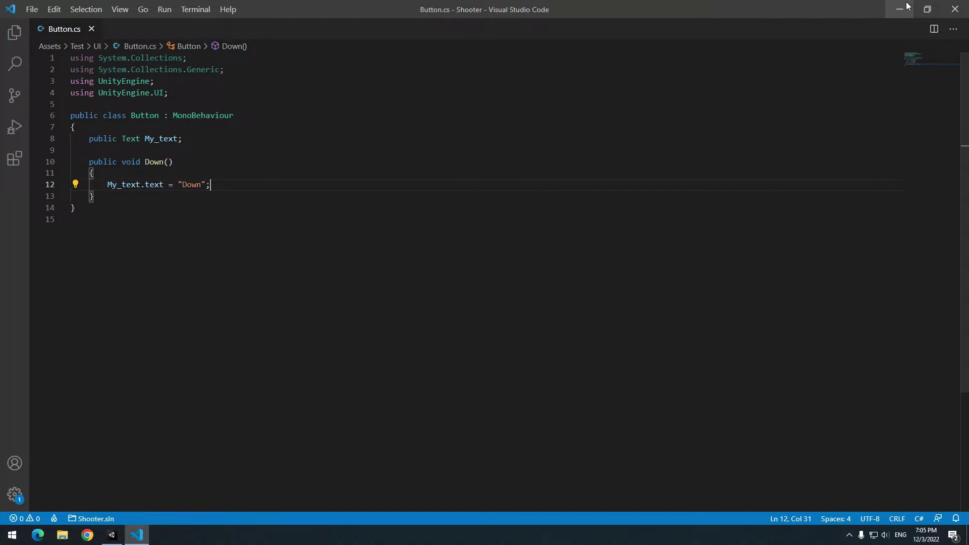
- Back in Unity, assign the Text object to the Button script's My_text field and add an Event Trigger component to the Button
click(907, 6)
drag(53, 93, 906, 440)
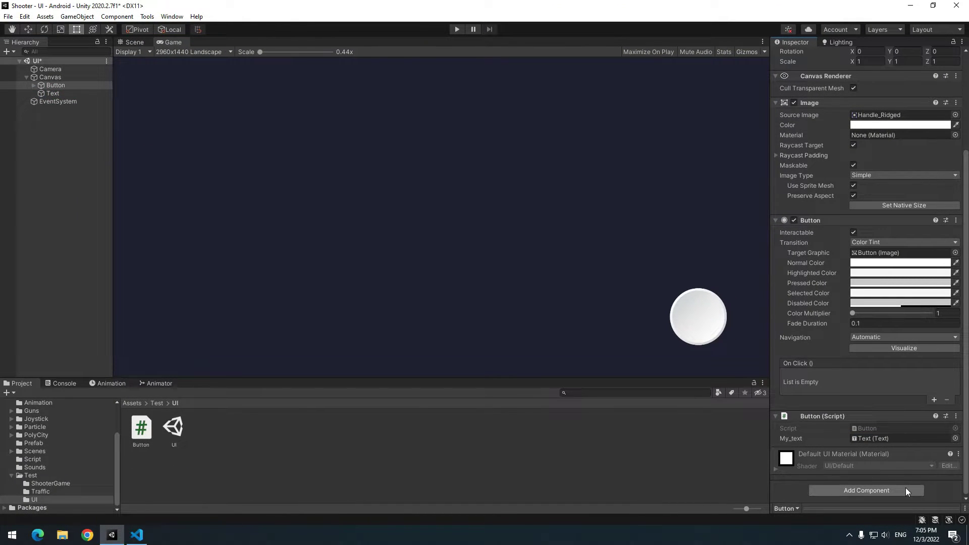
click(906, 492)
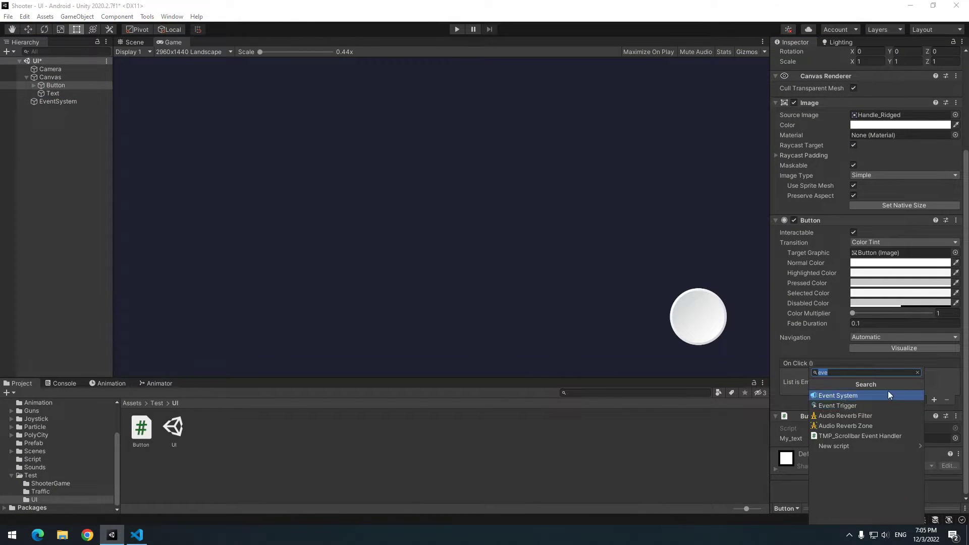
click(835, 405)
scroll(866, 450, down, 1)
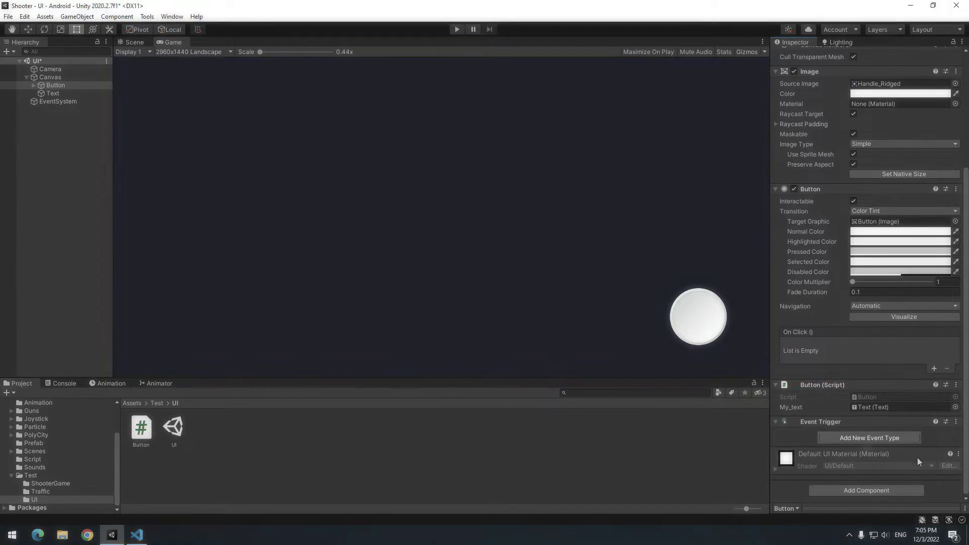
- Add a PointerDown event to the Event Trigger with one entry that targets the Button object
click(866, 438)
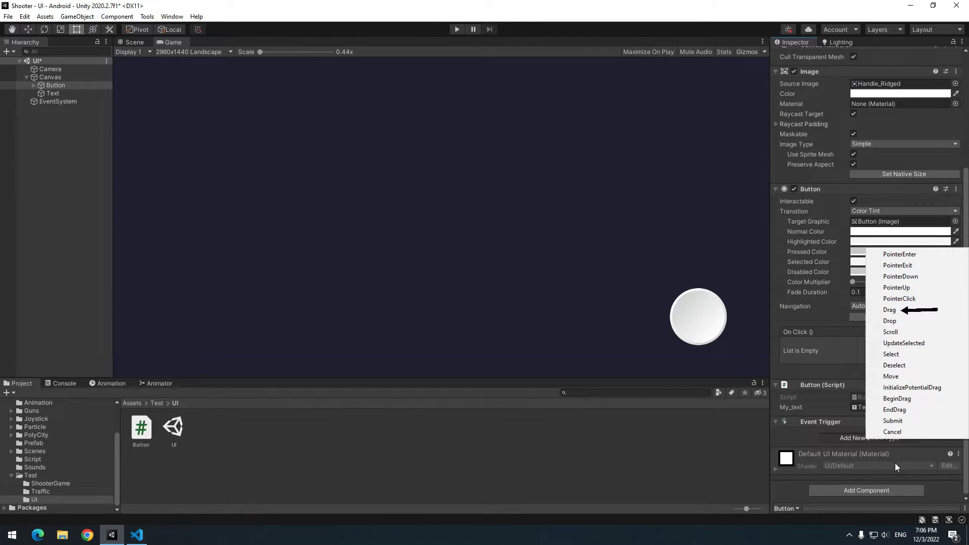
click(919, 277)
scroll(943, 443, down, 3)
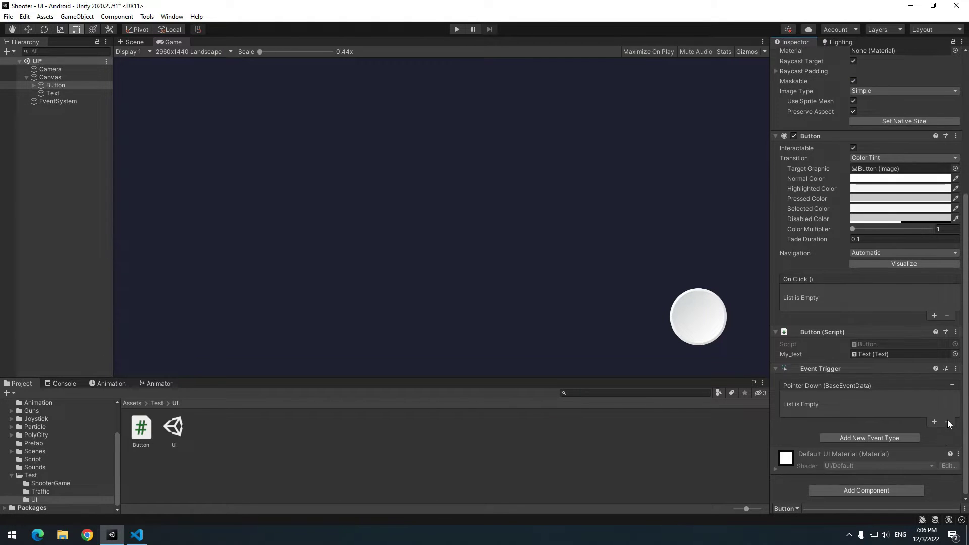
click(934, 421)
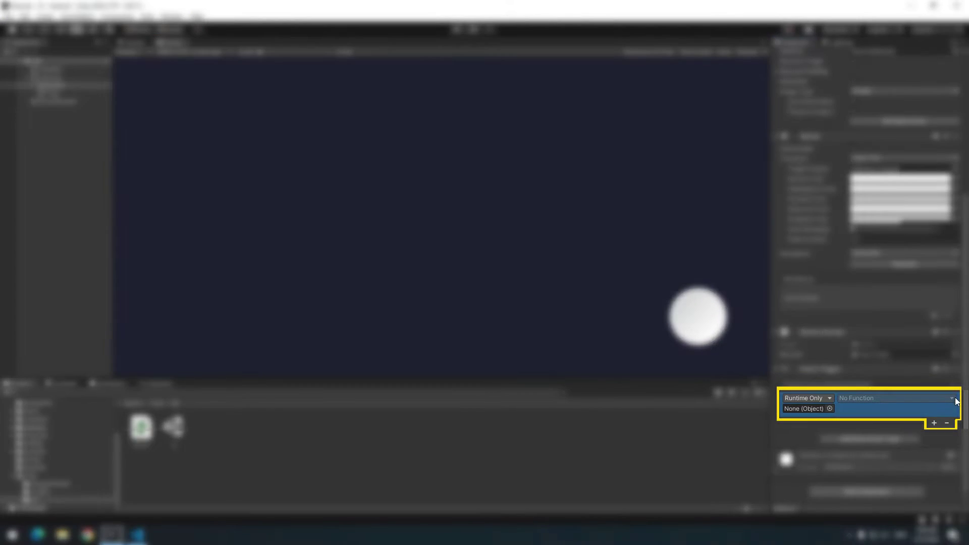
drag(955, 401, 820, 410)
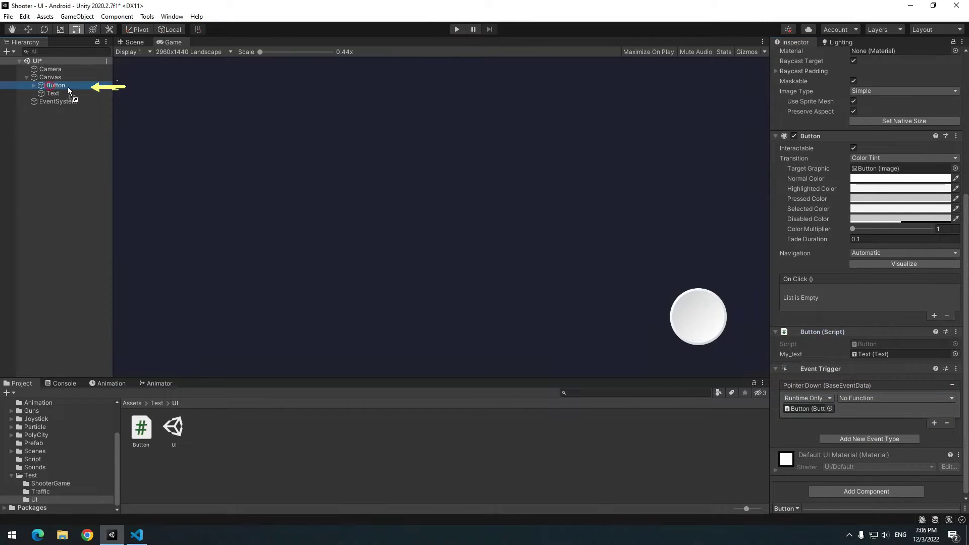
drag(68, 90, 797, 409)
- Set the Pointer Down entry to call the Button script's Down() and test the round button in play mode
click(870, 398)
mouse_move(876, 481)
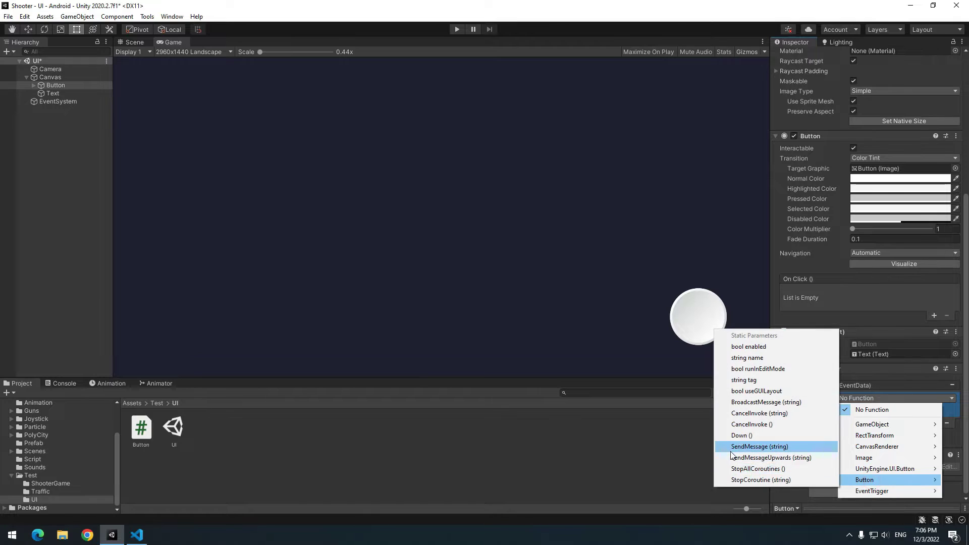
click(739, 435)
click(457, 28)
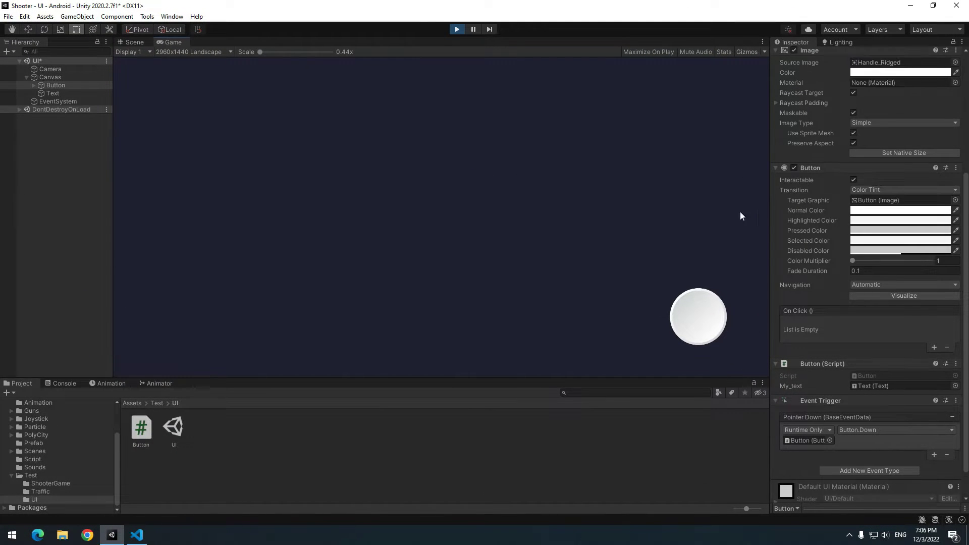
click(706, 317)
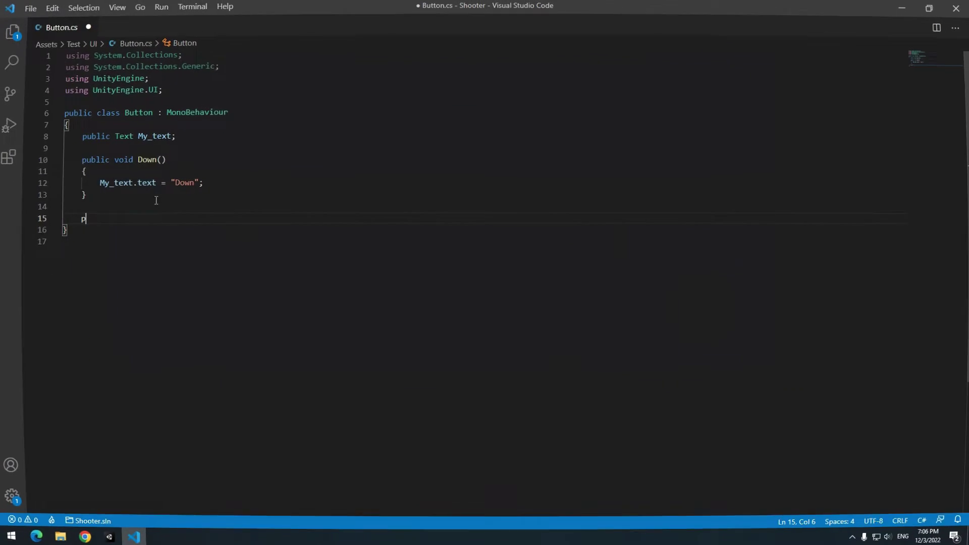
- In Visual Studio Code, add a public void Up() method below Down() that sets My_text.text to "Up"
text(public void Up())
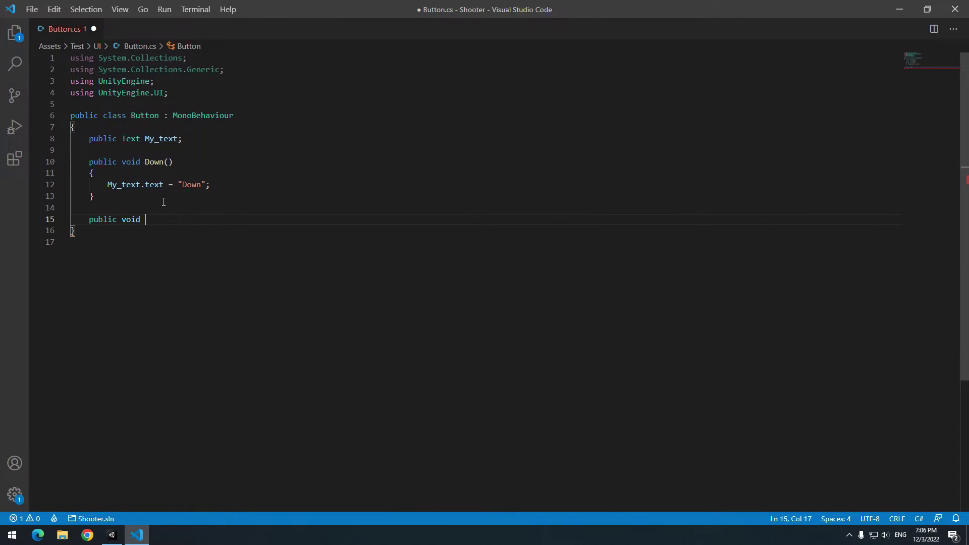
key(Return)
text({)
key(Return)
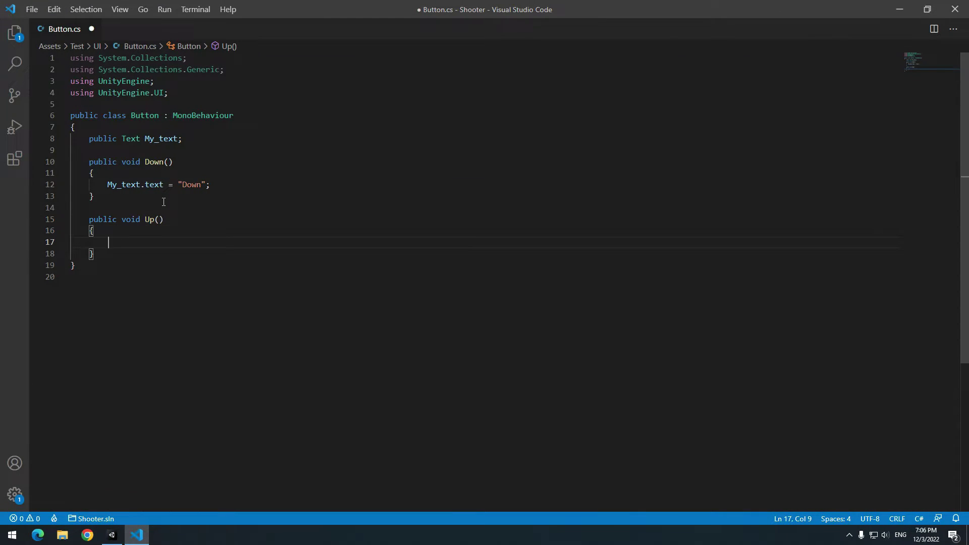
text(My_text.text =)
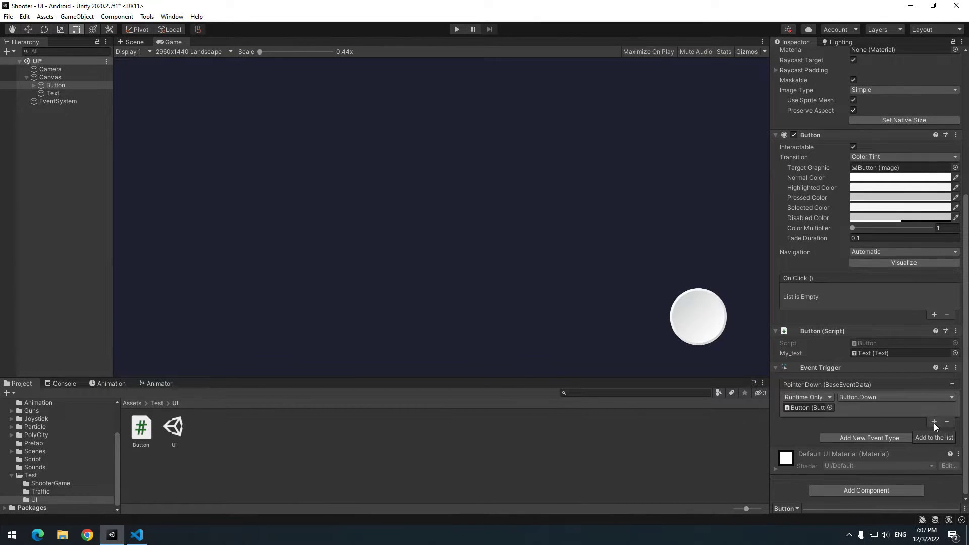
- In Unity, add a PointerUp event to the Event Trigger that calls the Button script's Up(), and run the scene
click(874, 438)
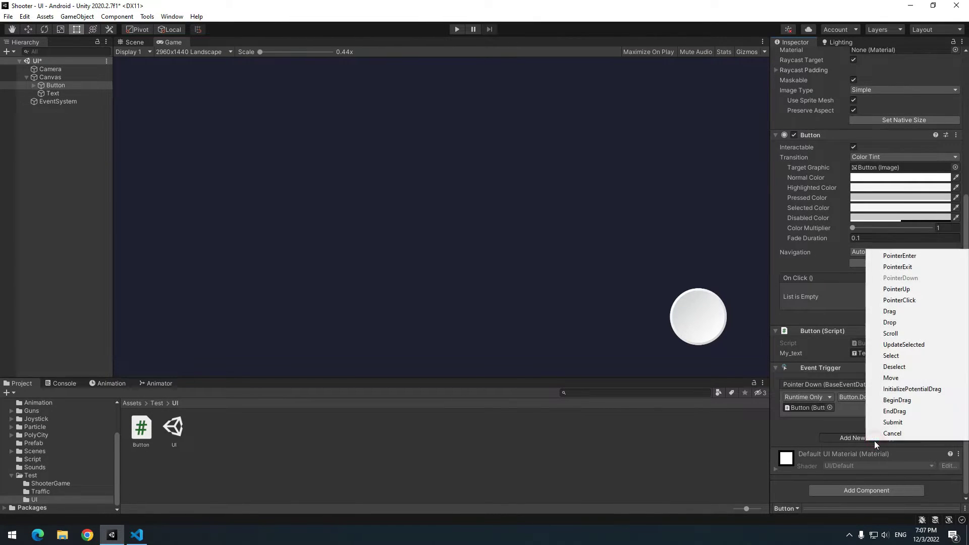
click(891, 289)
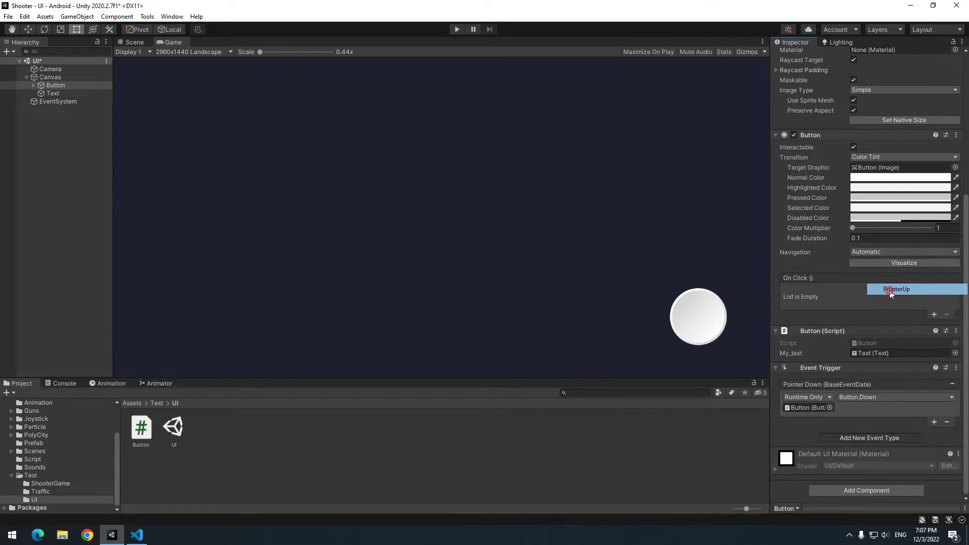
scroll(891, 292, down, 2)
click(847, 397)
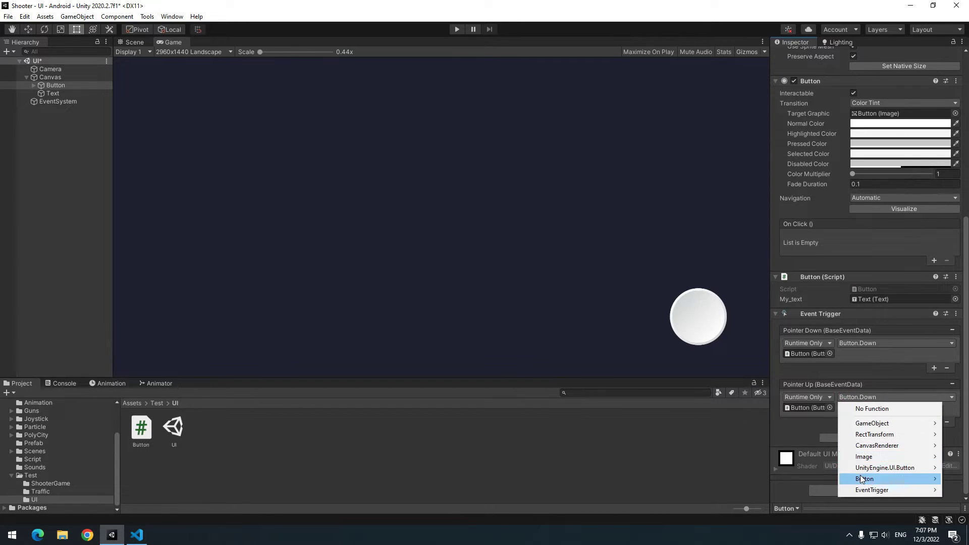
mouse_move(880, 478)
click(743, 480)
click(457, 30)
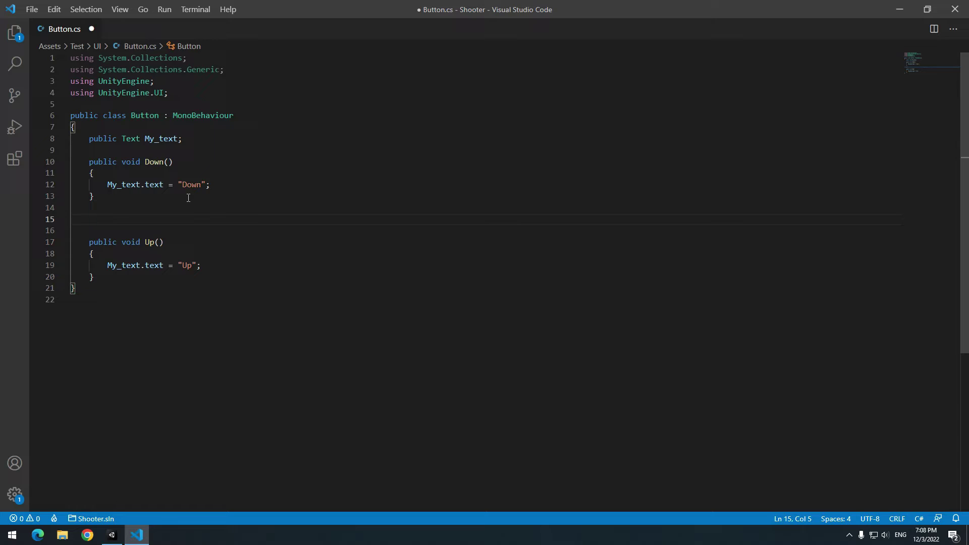
- In Visual Studio Code, add an empty public void Drag() method between Down() and Up()
text(public)
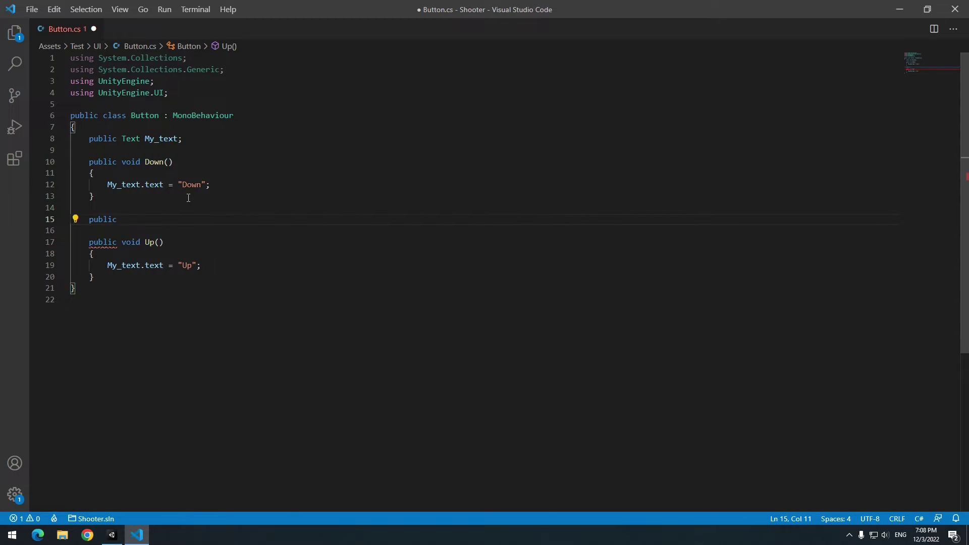
text( void Drag())
key(Return)
text({)
key(Return)
- Add the call InvokeRepeating("Drag" , 0 , 0.01f); to the Down() method beneath the text assignment
click(235, 184)
key(Return)
key(Return)
text(invokeRepeating("Drag")
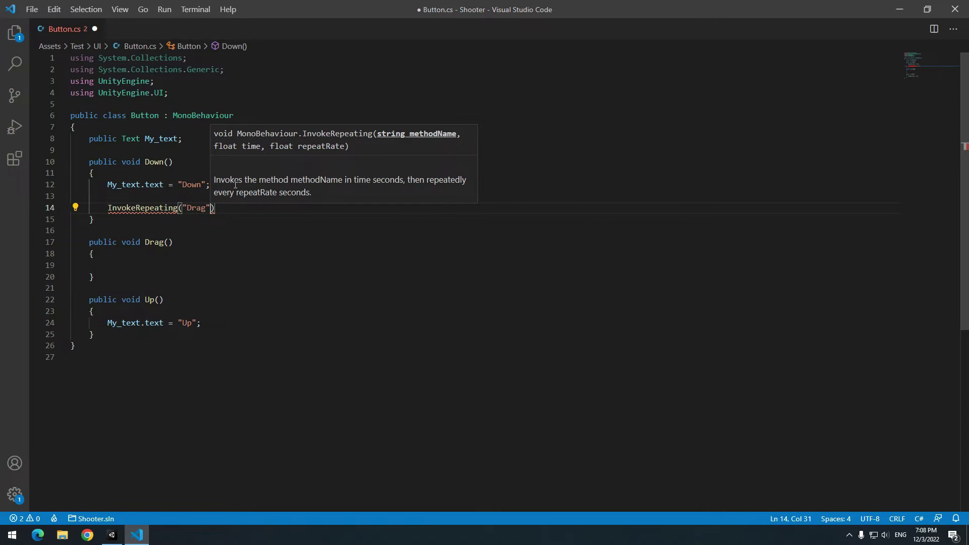
text( , )
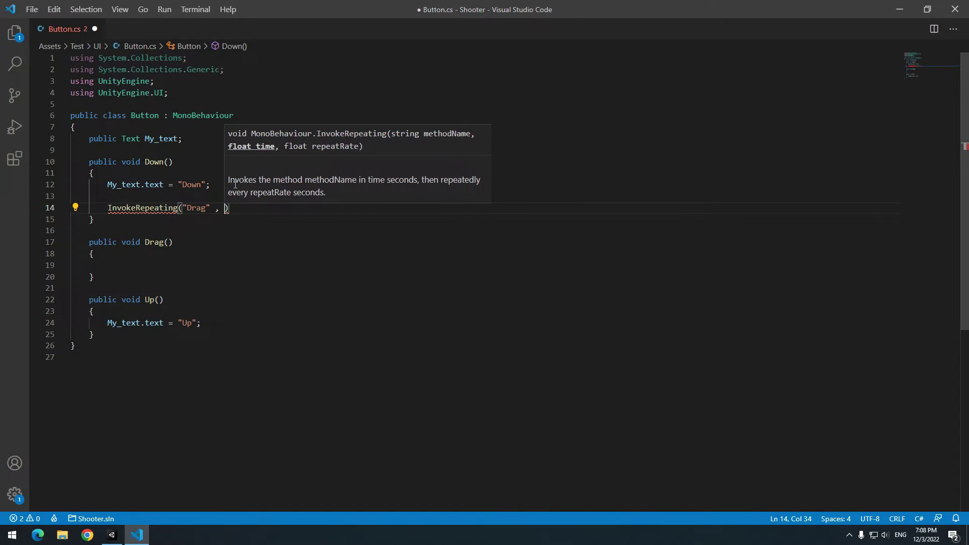
text(0 , )
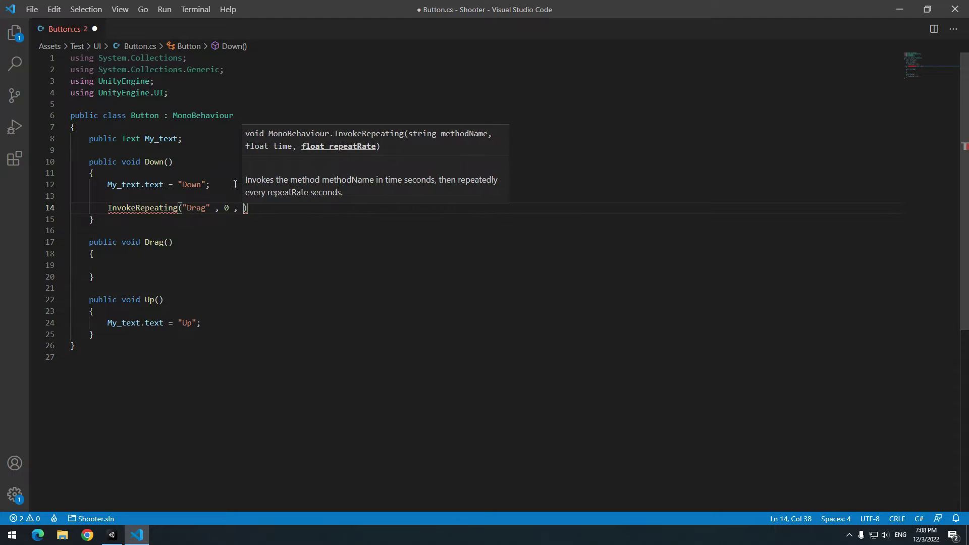
text(0.01f)
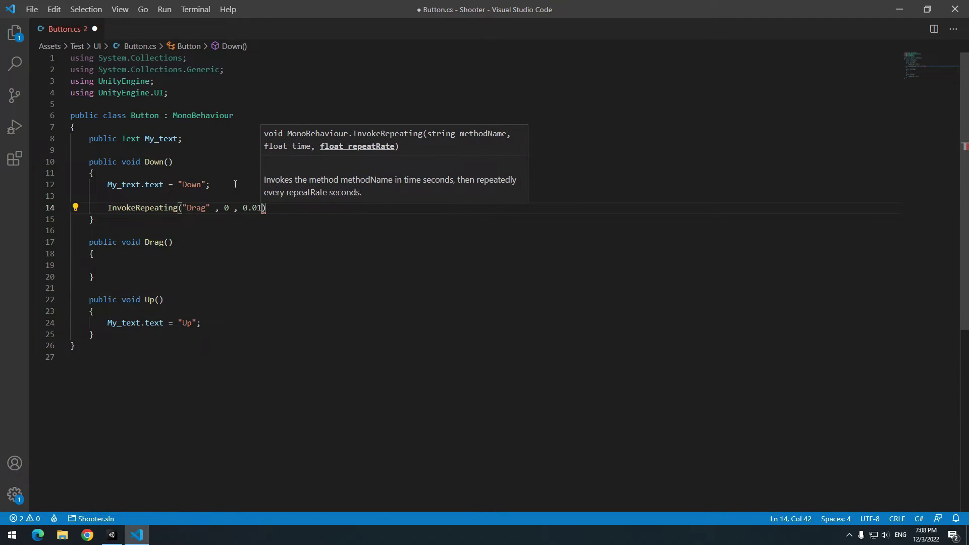
text())
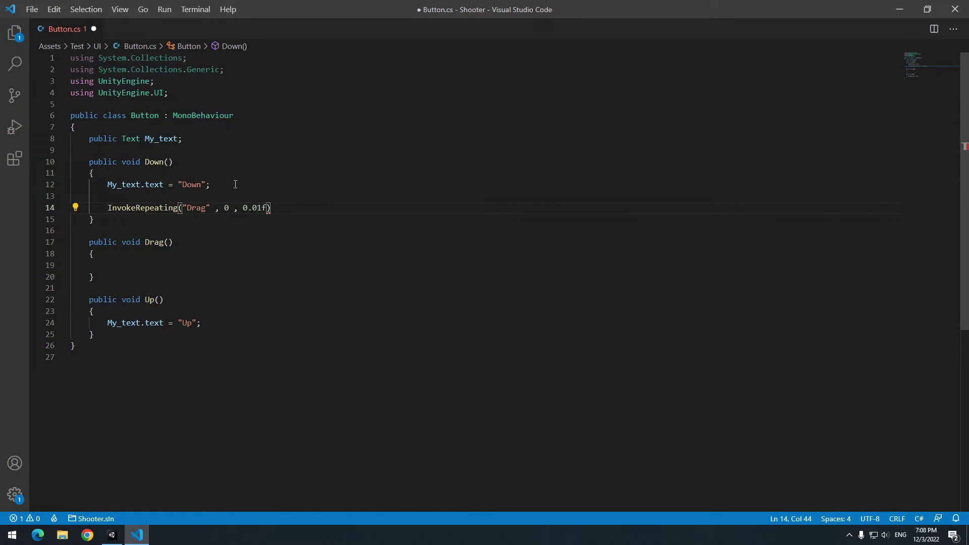
- Declare an int field named number below My_text in the Button class
click(207, 150)
text(int numbe)
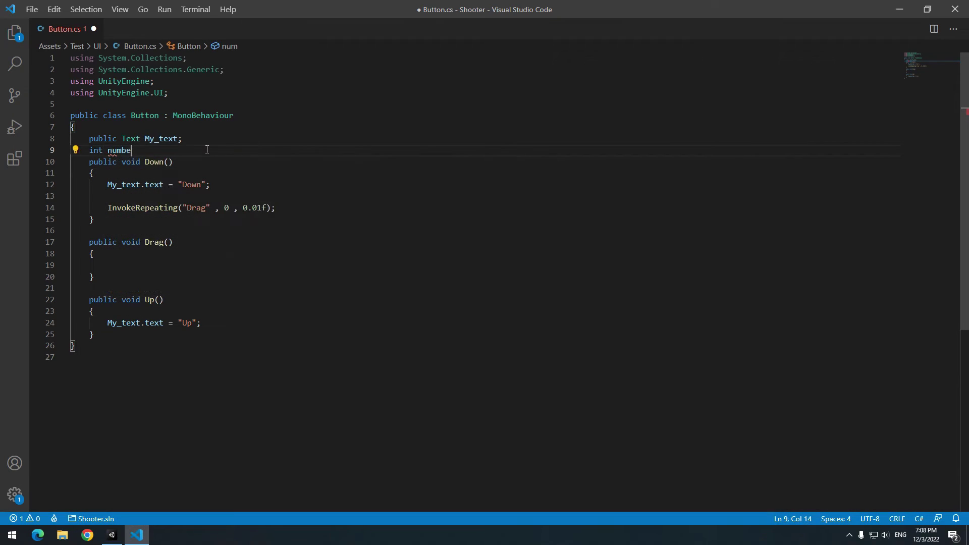
text(r;)
key(Return)
- Make Drag() increase number by 1 and show it in the text with My_text.text = number.ToString();
click(226, 275)
text(num)
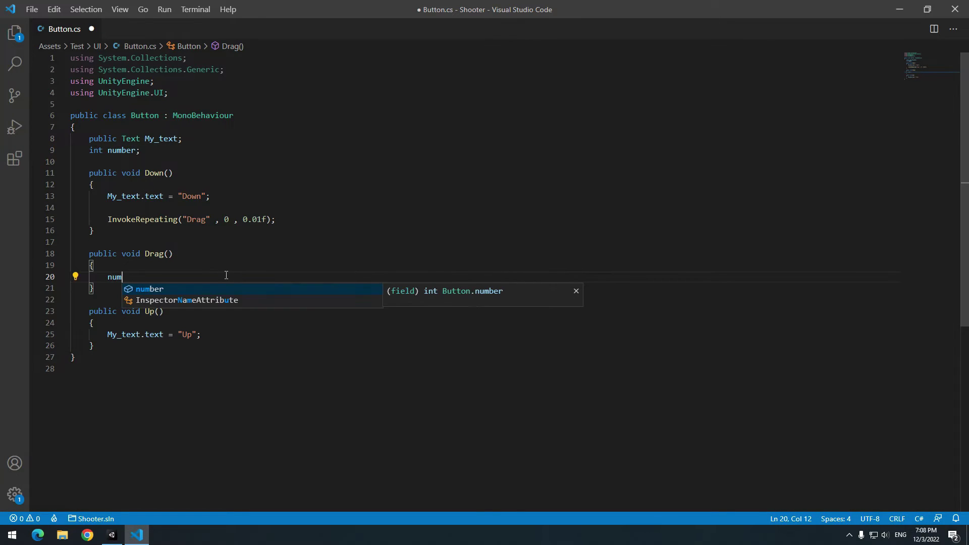
text(ber += 1;)
key(Return)
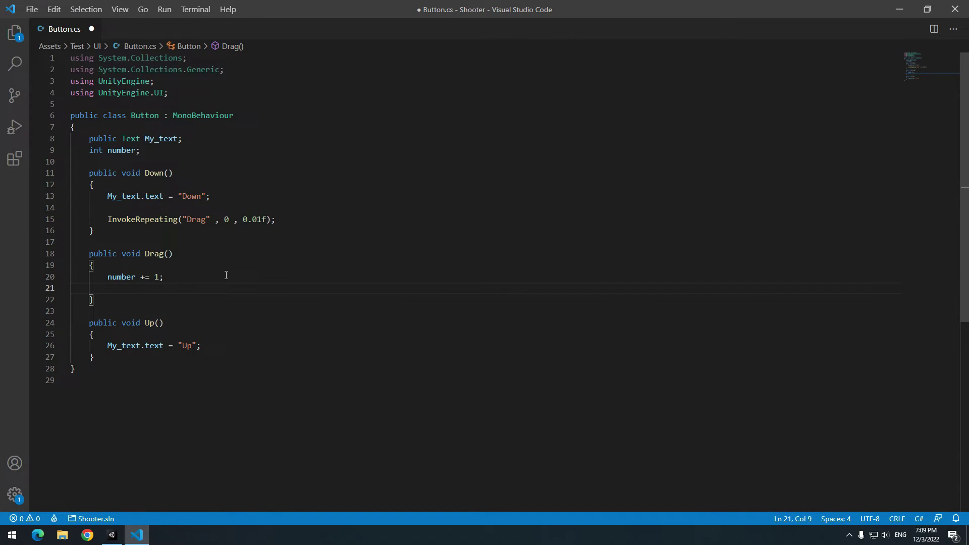
text(My_text.text = number.ToString();)
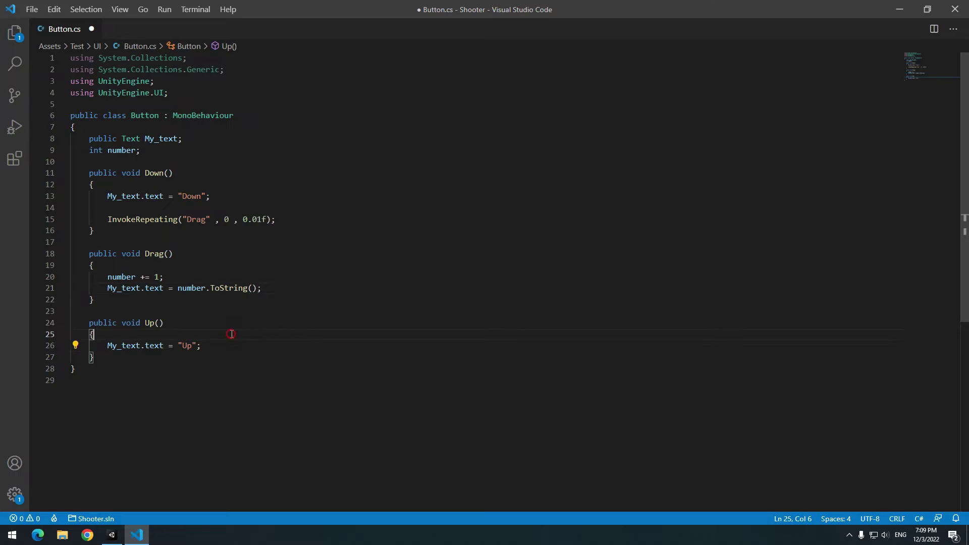
- Add CancelInvoke("Drag"); at the start of the Up() method, before the text assignment
key(Return)
text(CancelInvoke)
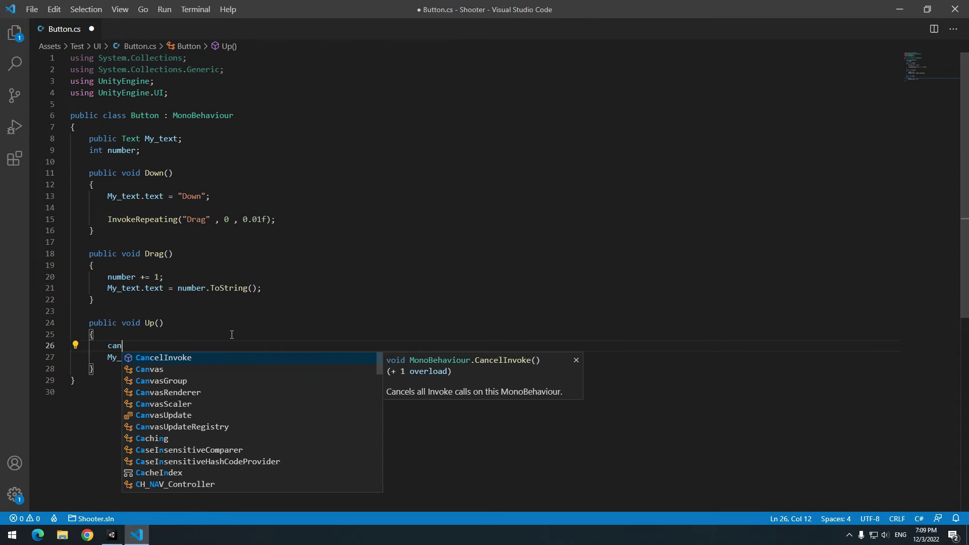
text(("Drag)
key(End)
text(;)
key(Return)
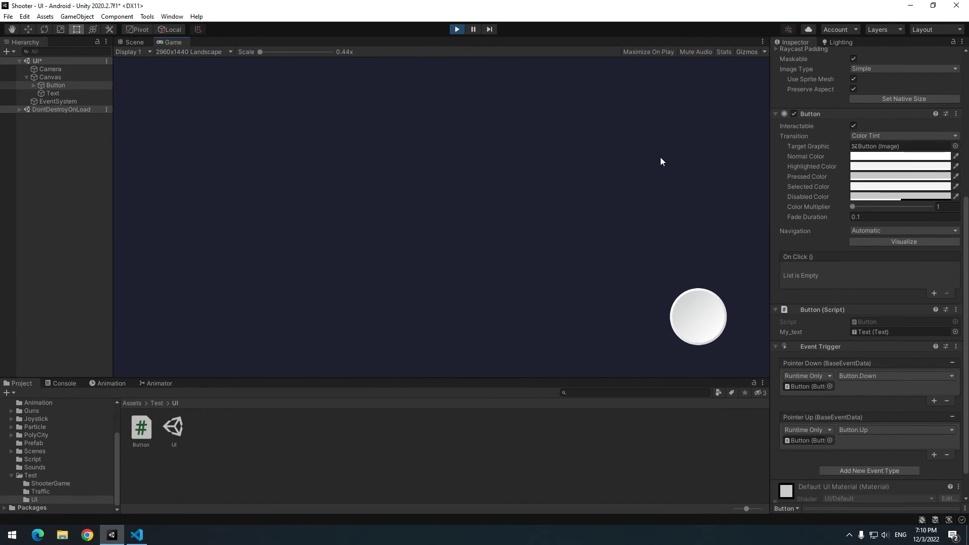
- In Unity's play mode, test the round button with a short press and with a long hold
click(688, 316)
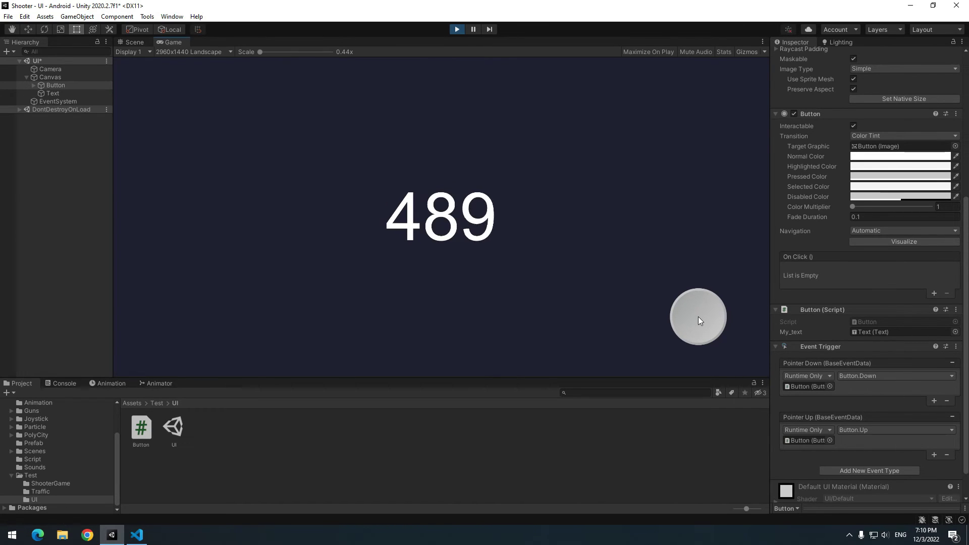
drag(698, 316, 698, 317)
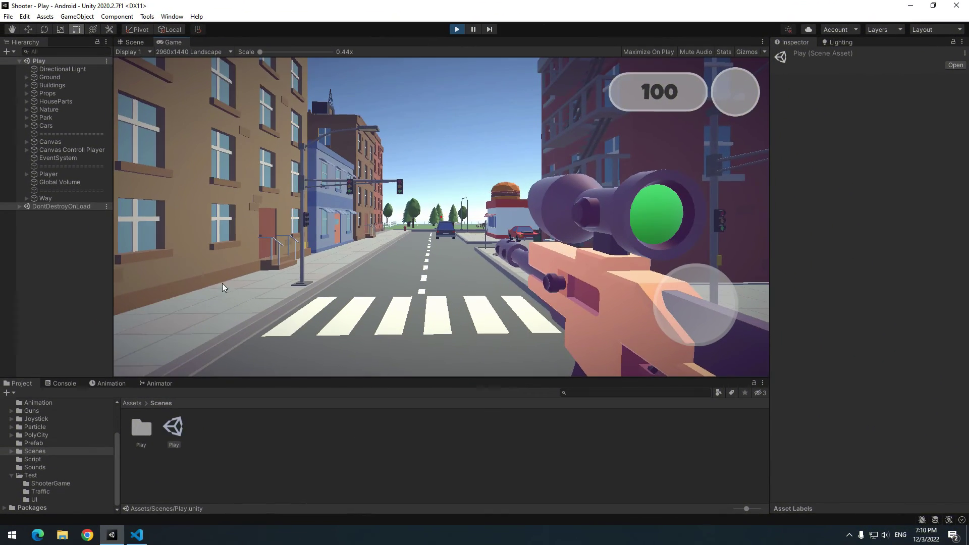
- In the running Play scene, turn the player's view and test the fire button with single shots and a sustained press
drag(222, 283, 442, 250)
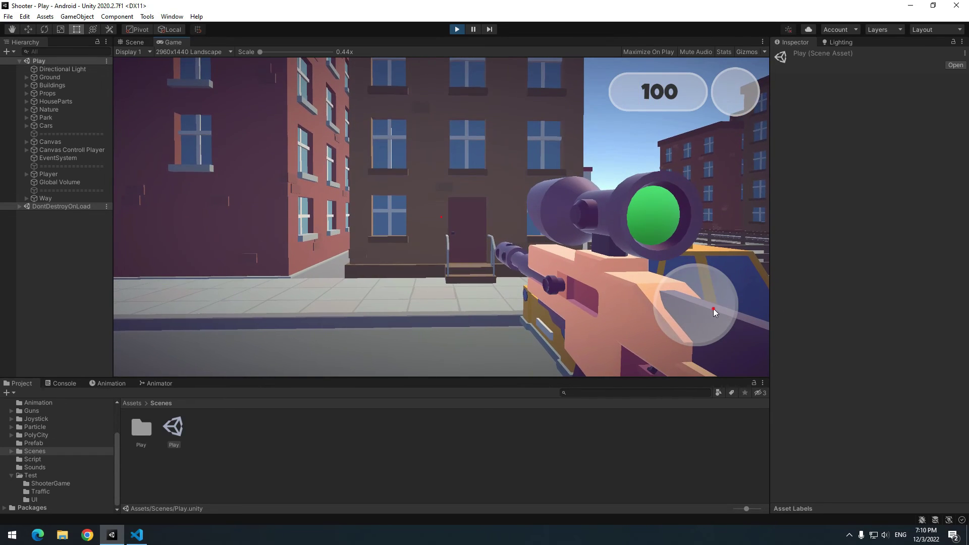
click(713, 310)
click(713, 310)
click(714, 310)
click(714, 310)
click(713, 310)
click(713, 310)
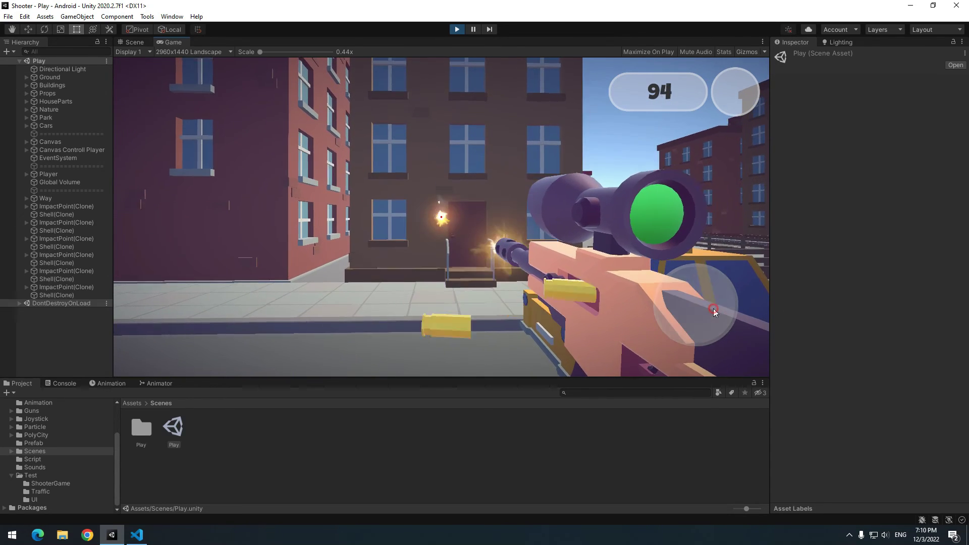
drag(713, 309, 712, 309)
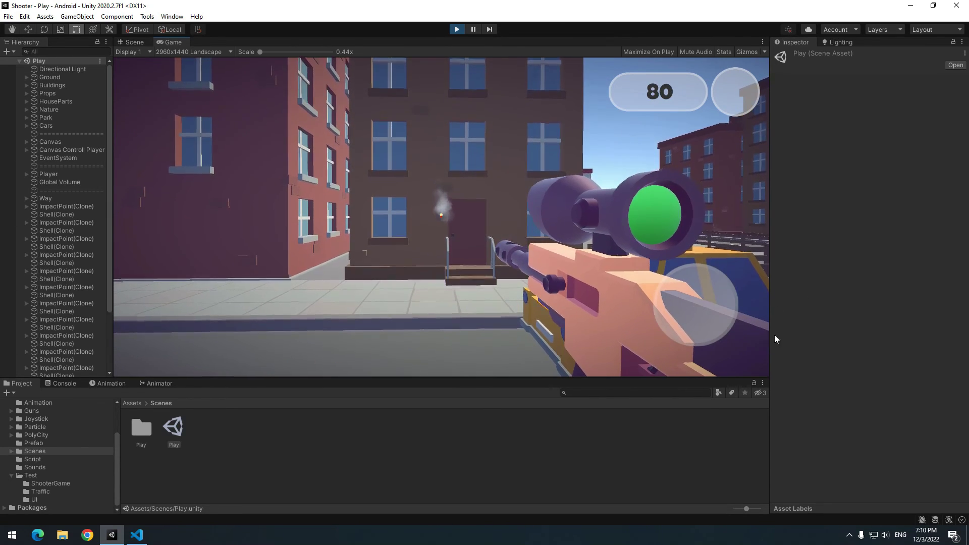